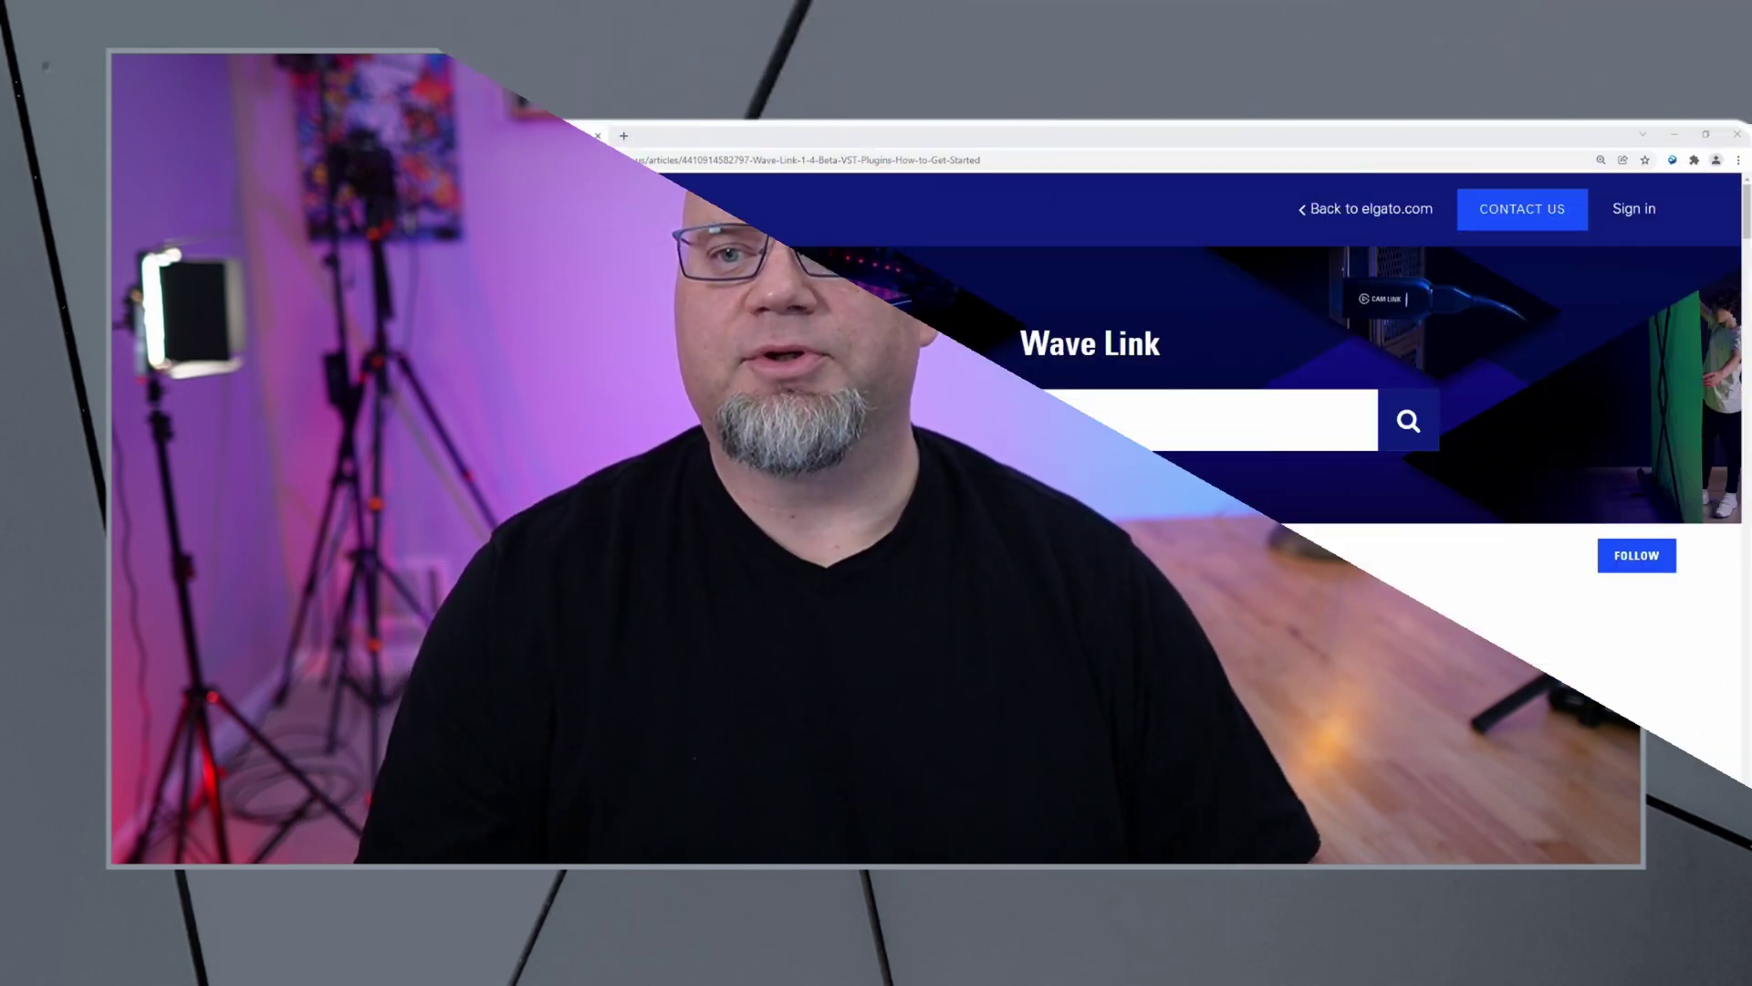
Zoom in on the Recommended VSTs article and read its Equalizer, Compressor, Noise Gate and Noise Suppression sections
{"action": "scroll", "coordinate": [1493, 533], "scroll_direction": "down", "scroll_amount": 5}
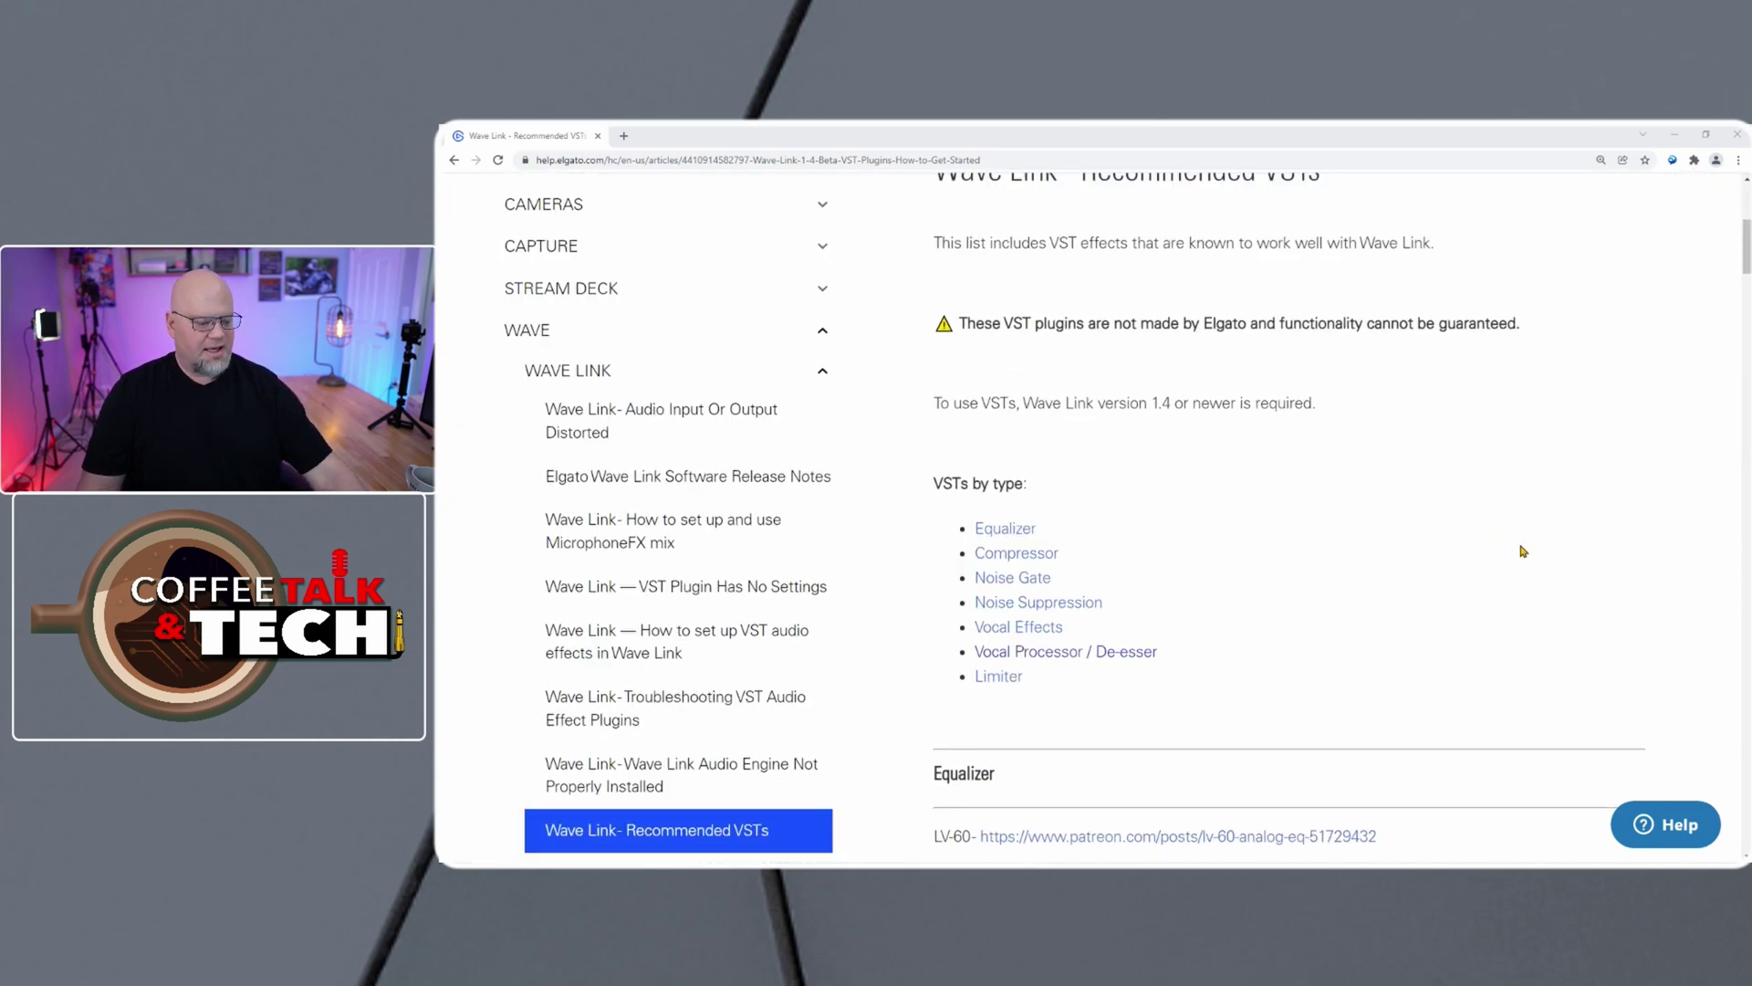
{"action": "key", "text": "ctrl+plus"}
{"action": "key", "text": "ctrl+plus"}
{"action": "key", "text": "ctrl+plus"}
{"action": "key", "text": "ctrl+plus"}
{"action": "key", "text": "ctrl+plus"}
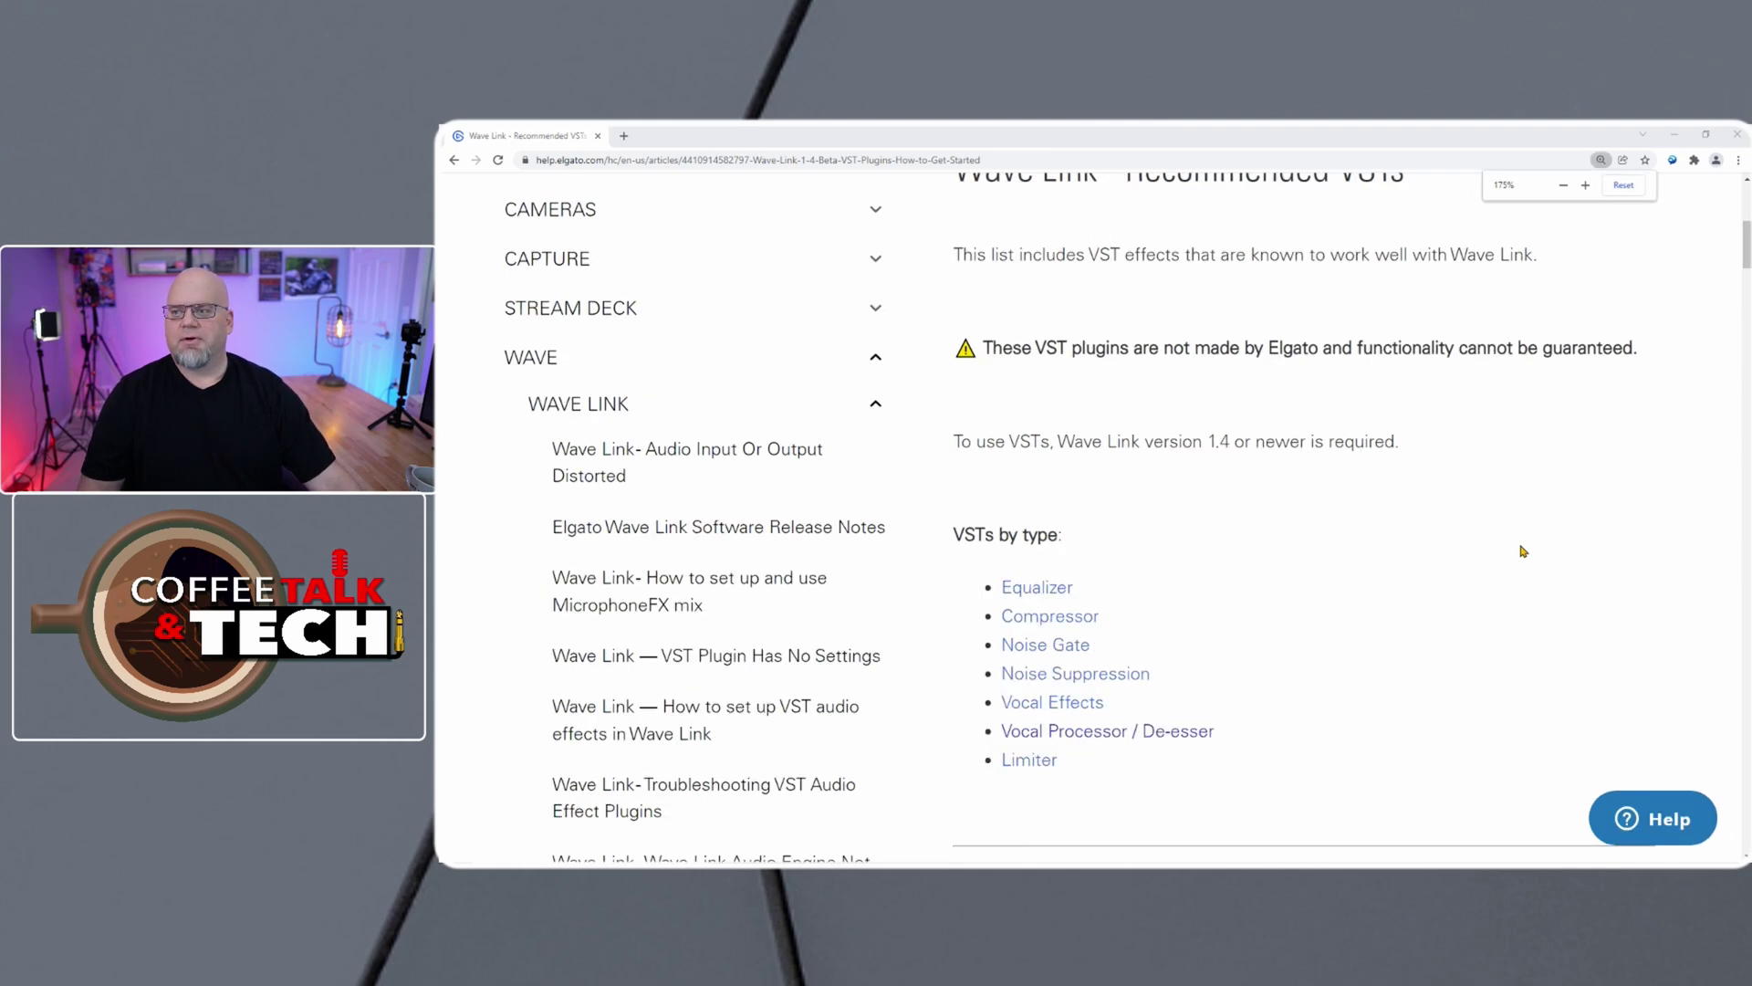
{"action": "scroll", "coordinate": [1521, 557], "scroll_direction": "down", "scroll_amount": 2}
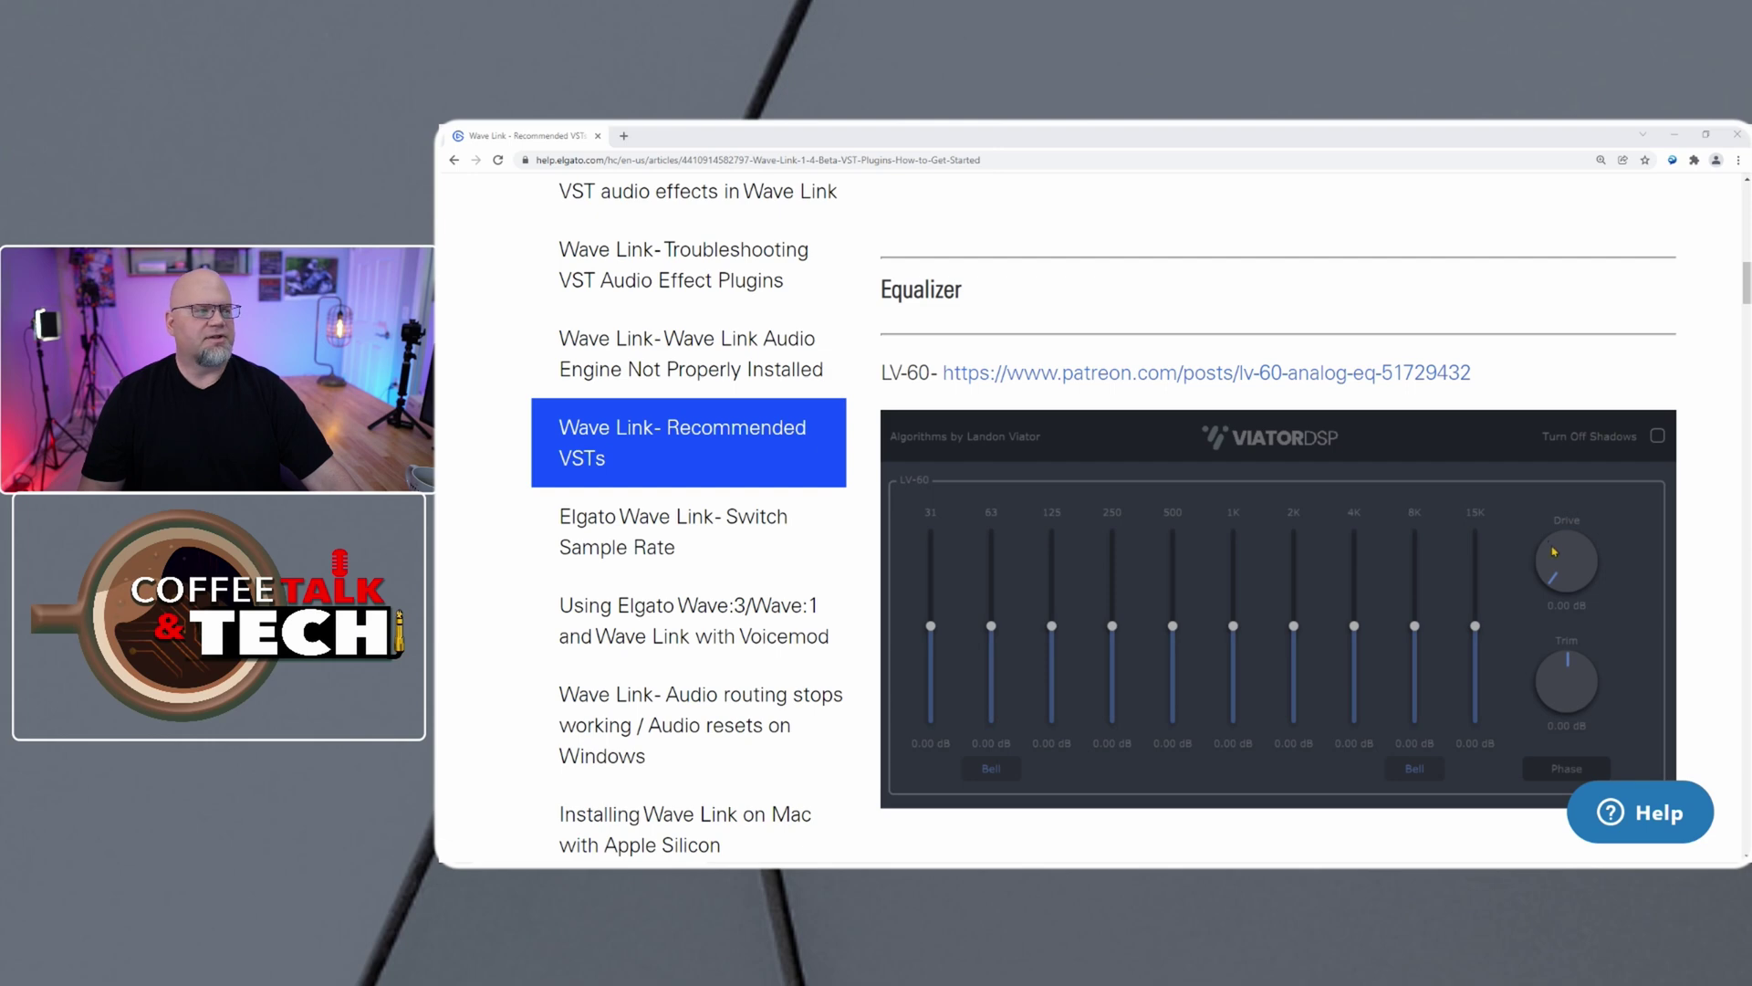
{"action": "scroll", "coordinate": [1336, 481], "scroll_direction": "down", "scroll_amount": 3}
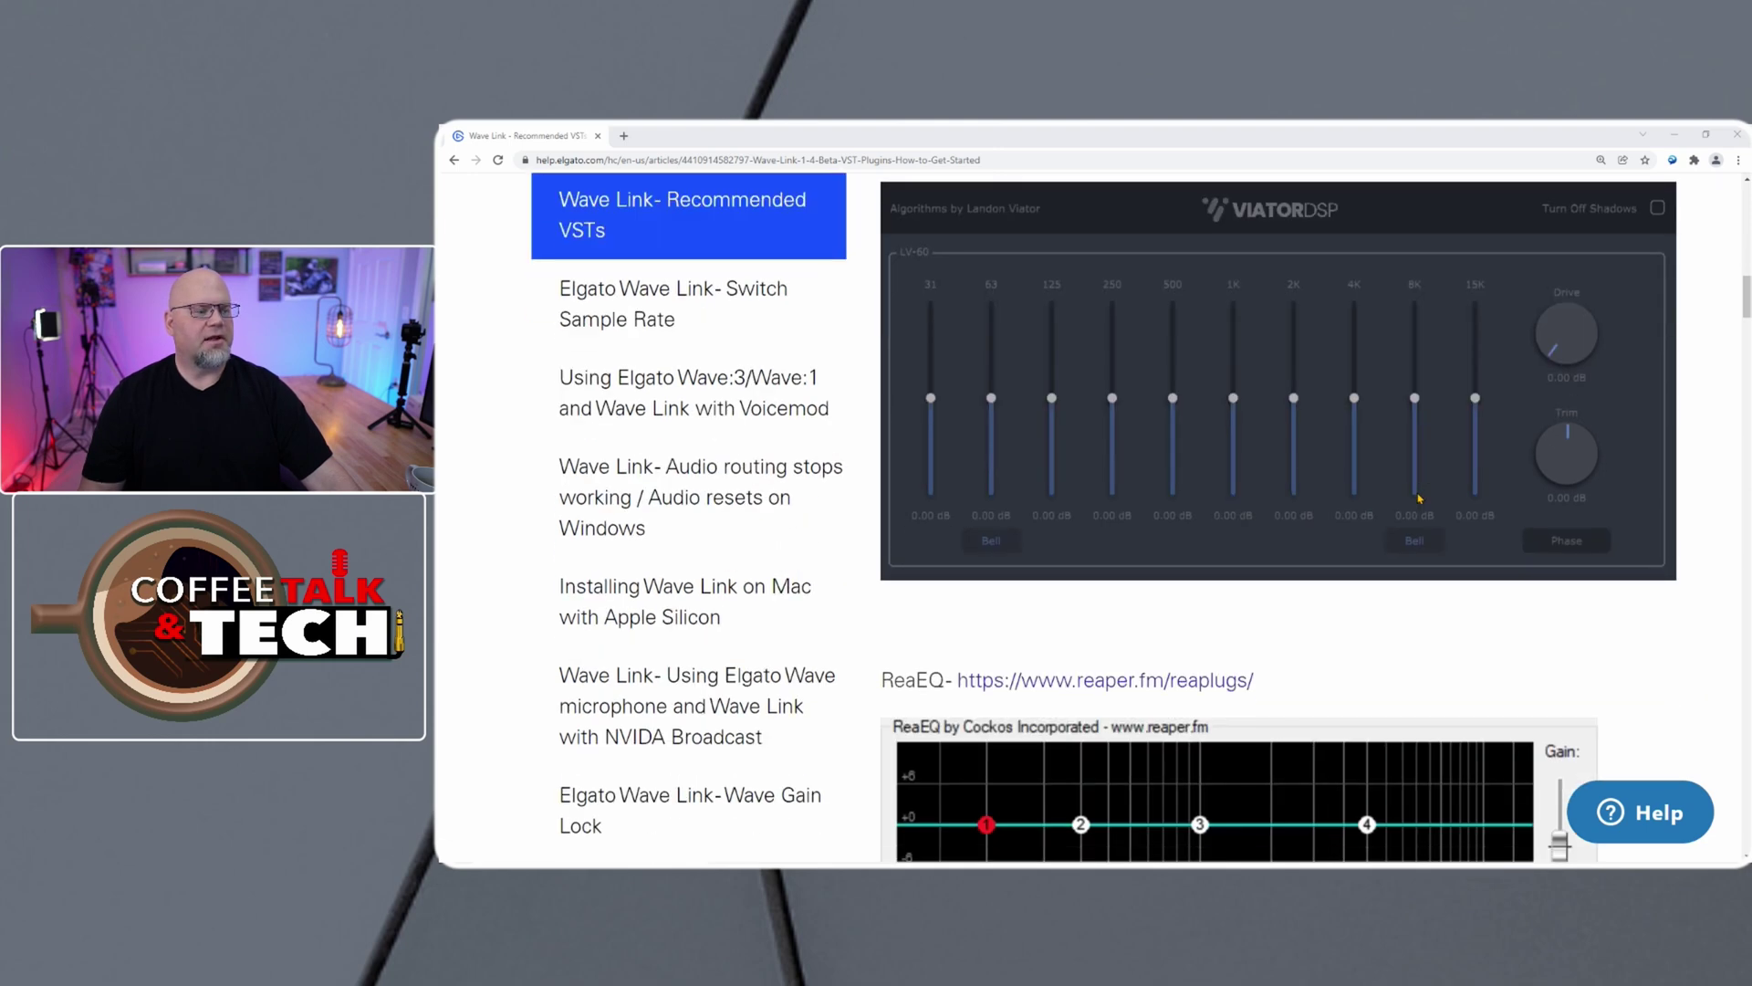
{"action": "scroll", "coordinate": [1419, 498], "scroll_direction": "down", "scroll_amount": 3}
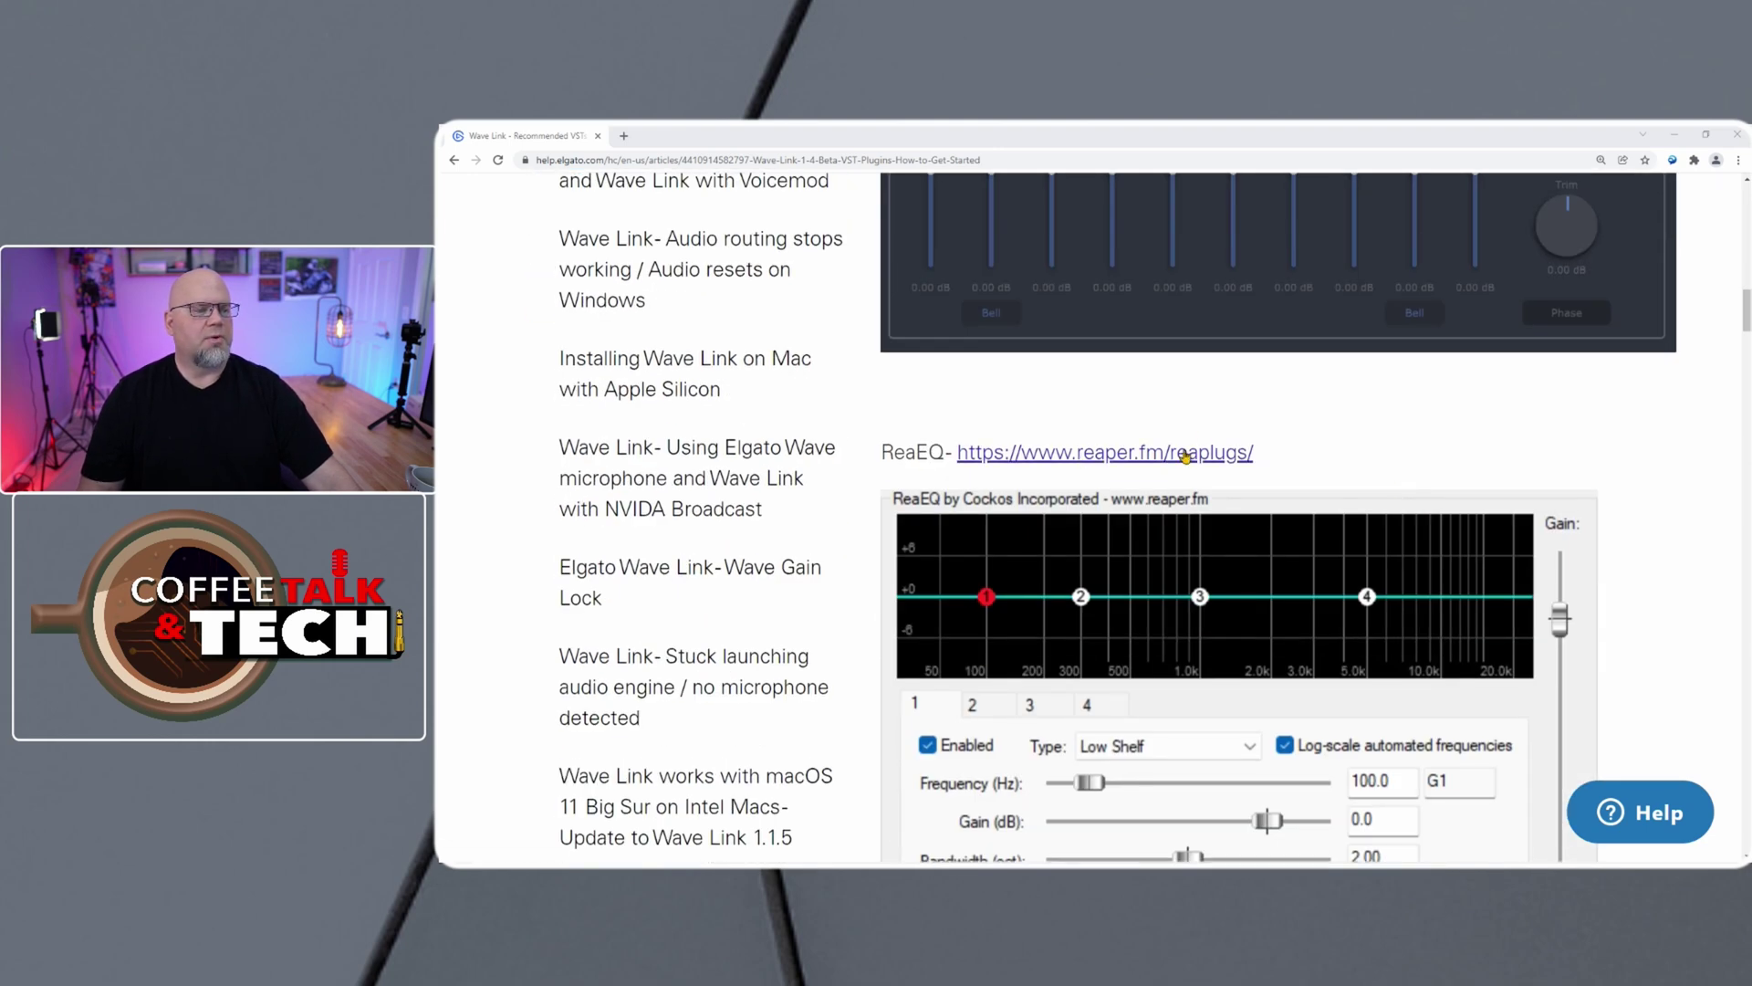
{"action": "scroll", "coordinate": [1447, 456], "scroll_direction": "down", "scroll_amount": 3}
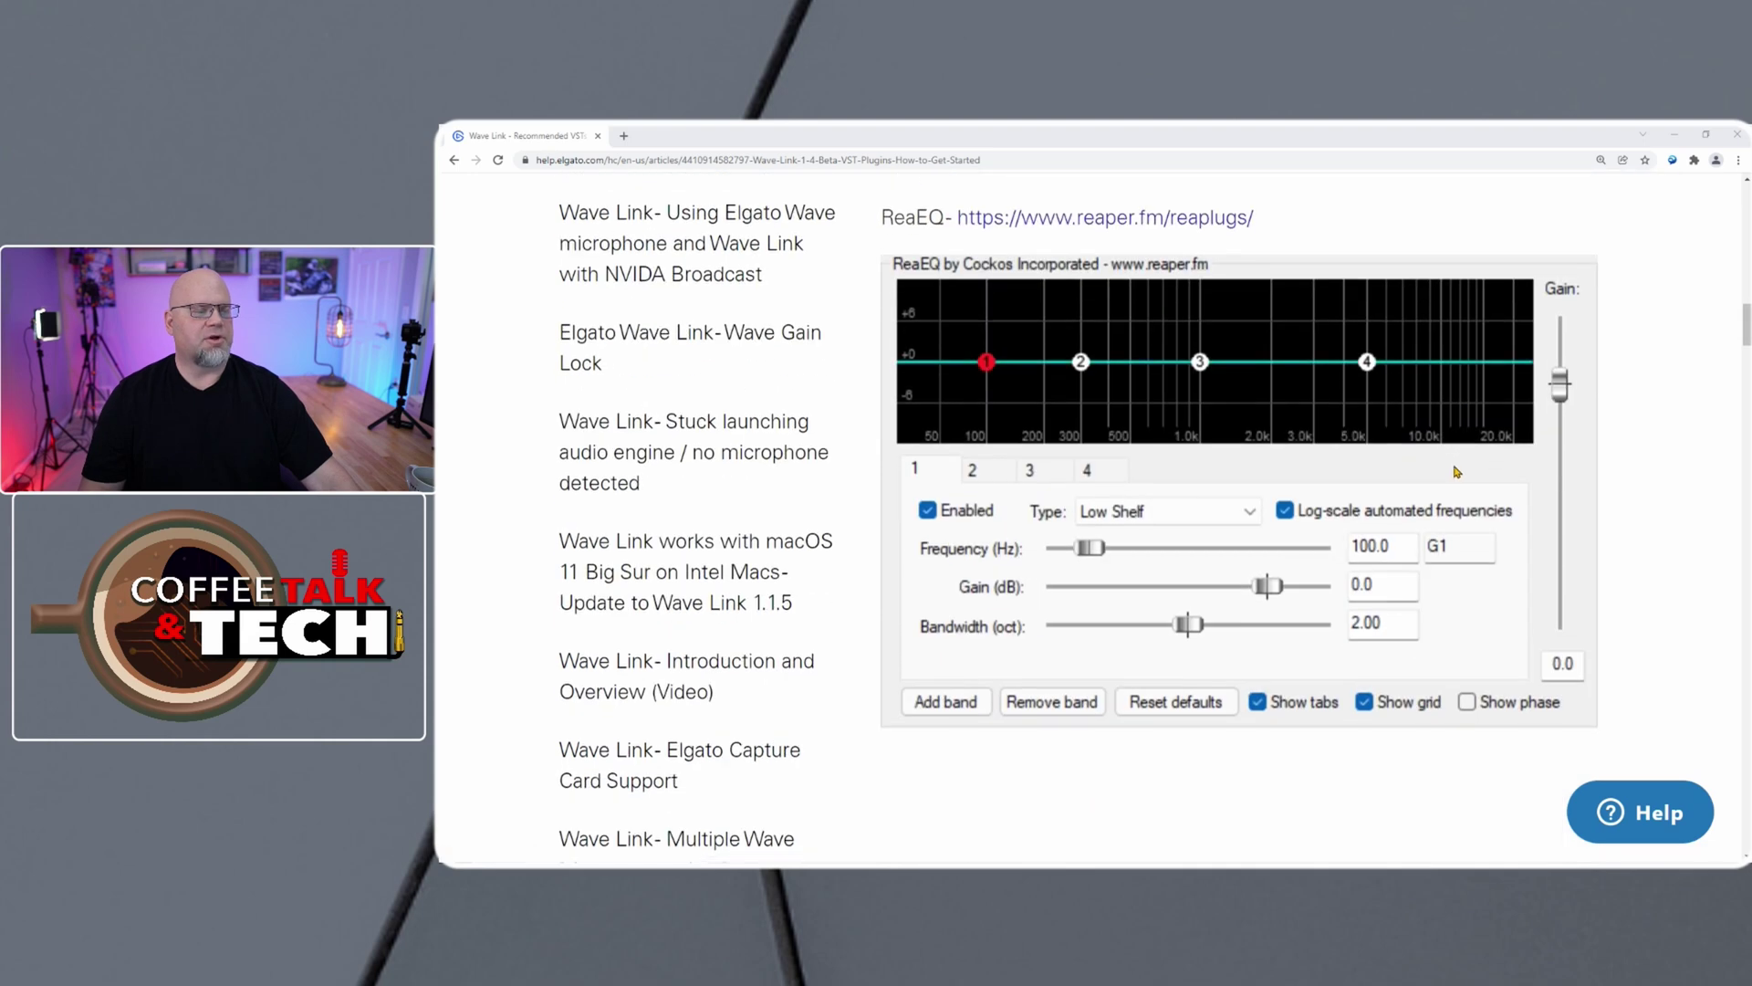
{"action": "scroll", "coordinate": [1458, 467], "scroll_direction": "down", "scroll_amount": 3}
{"action": "scroll", "coordinate": [1446, 499], "scroll_direction": "down", "scroll_amount": 3}
{"action": "scroll", "coordinate": [1436, 502], "scroll_direction": "down", "scroll_amount": 8}
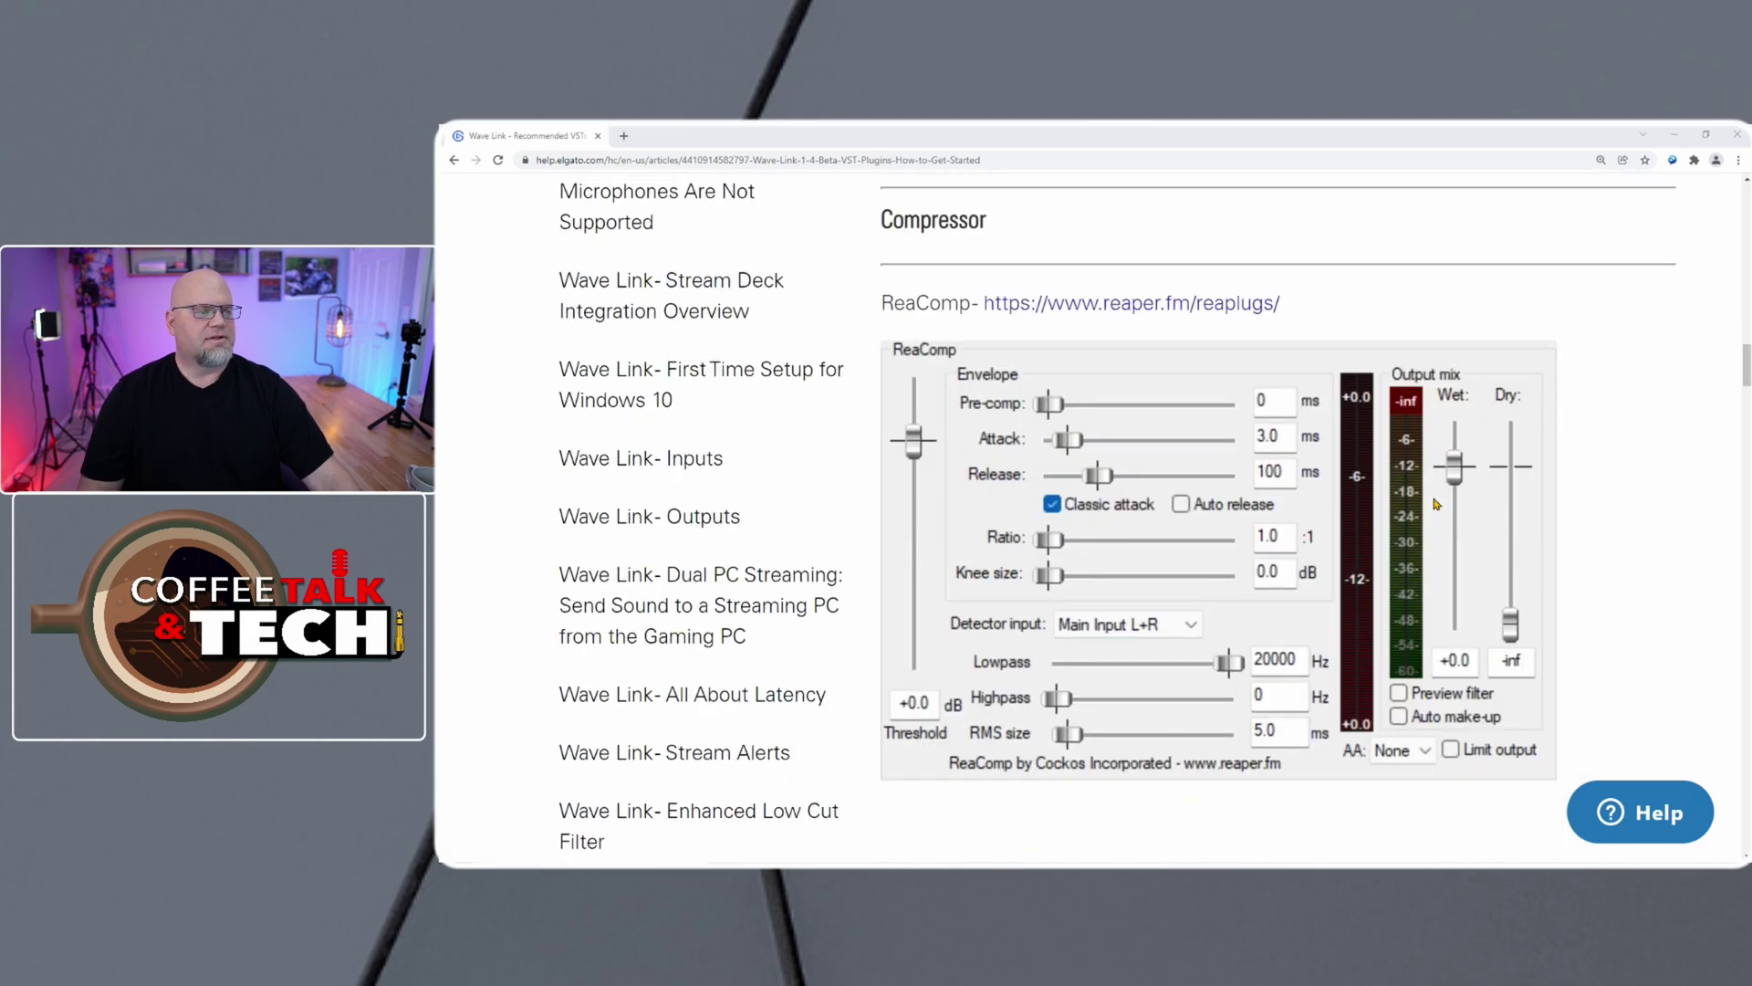
{"action": "scroll", "coordinate": [1428, 515], "scroll_direction": "down", "scroll_amount": 5}
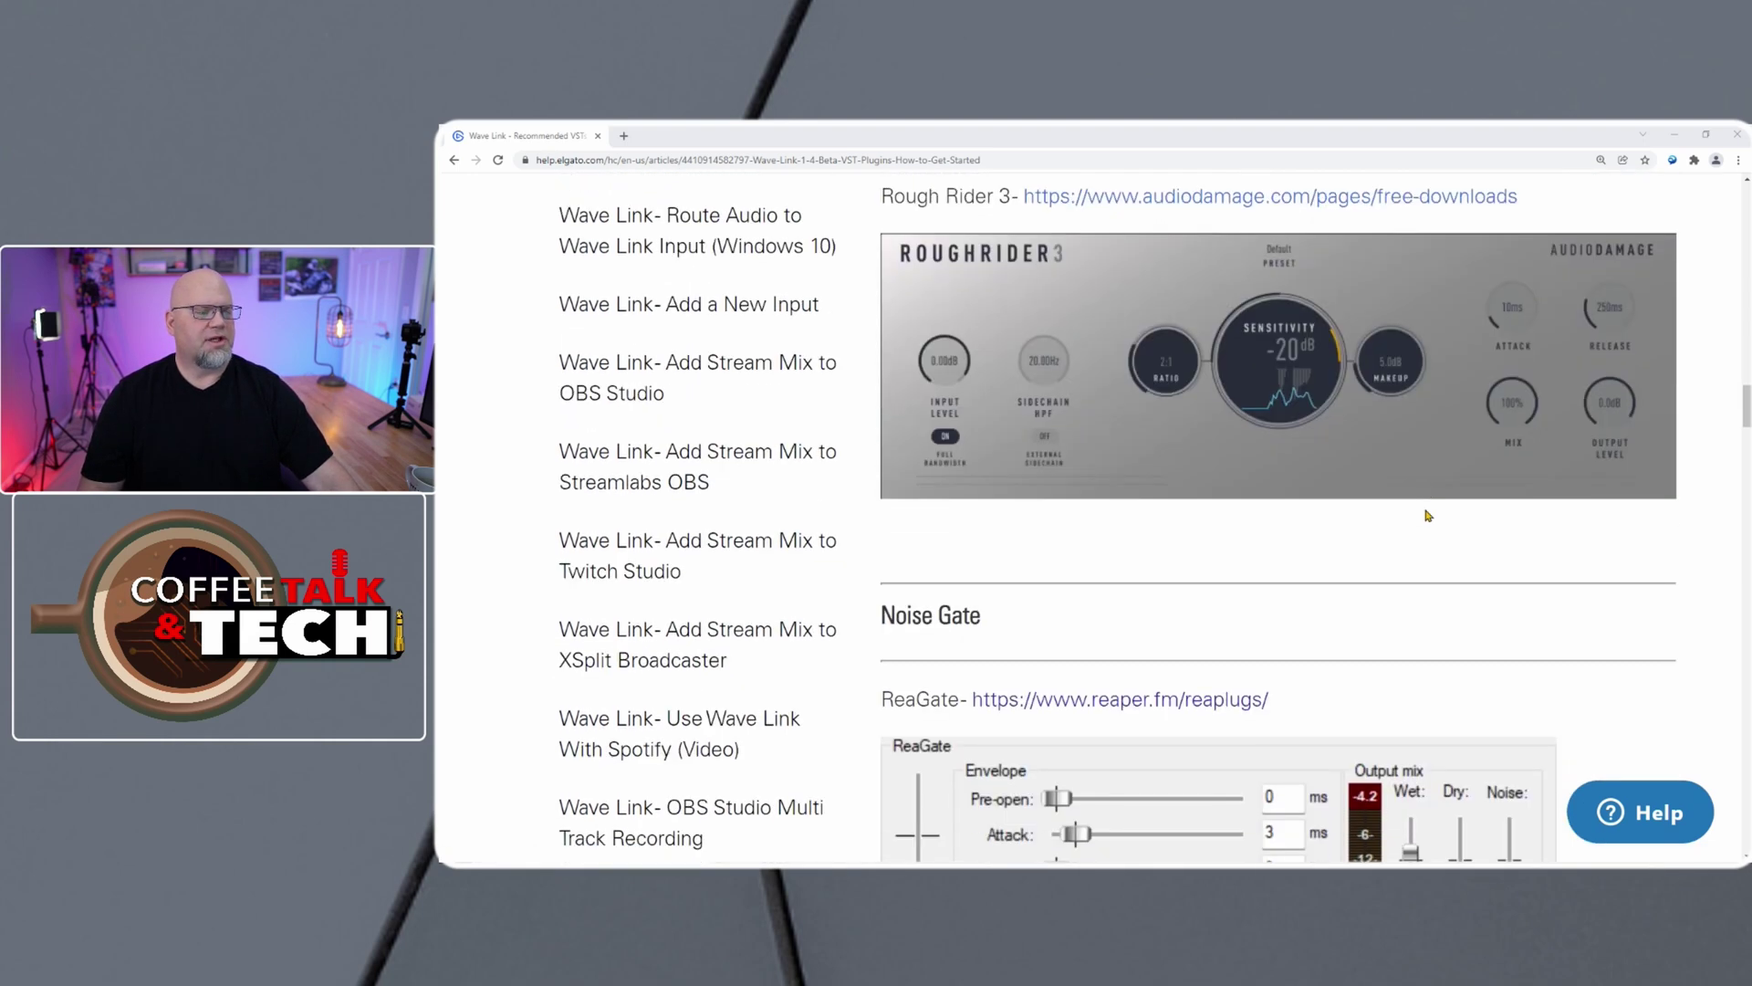
{"action": "scroll", "coordinate": [1428, 516], "scroll_direction": "down", "scroll_amount": 3}
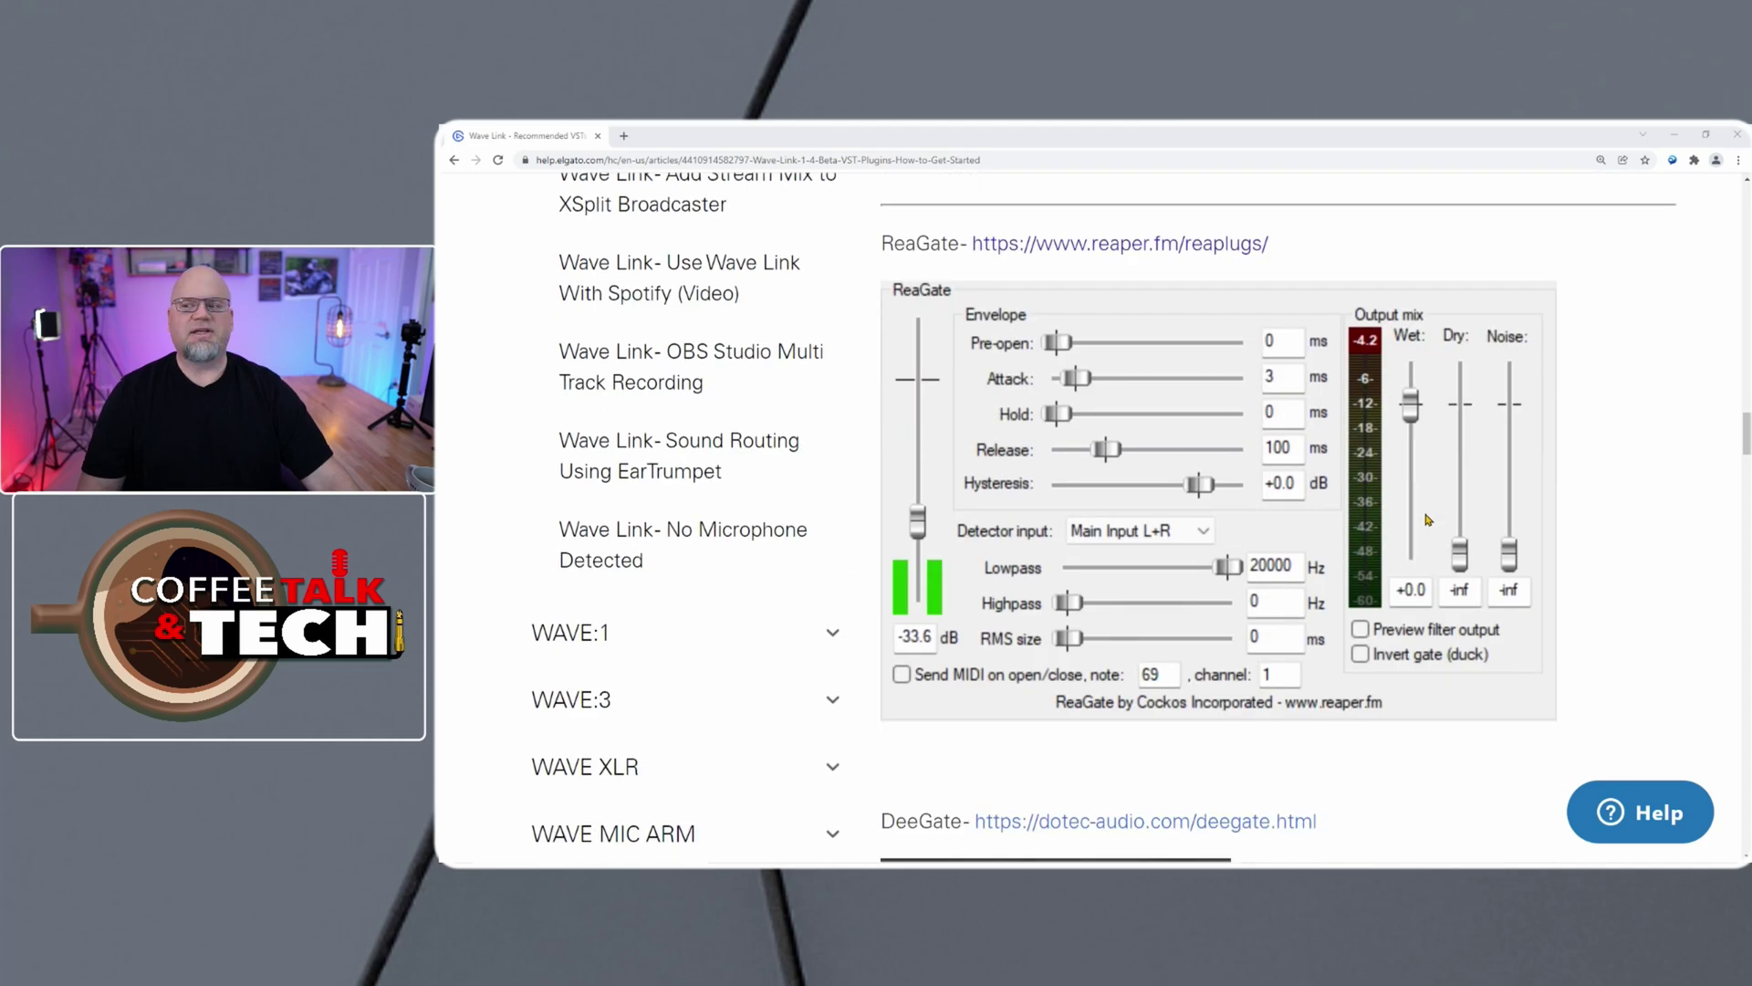
{"action": "scroll", "coordinate": [1396, 528], "scroll_direction": "down", "scroll_amount": 5}
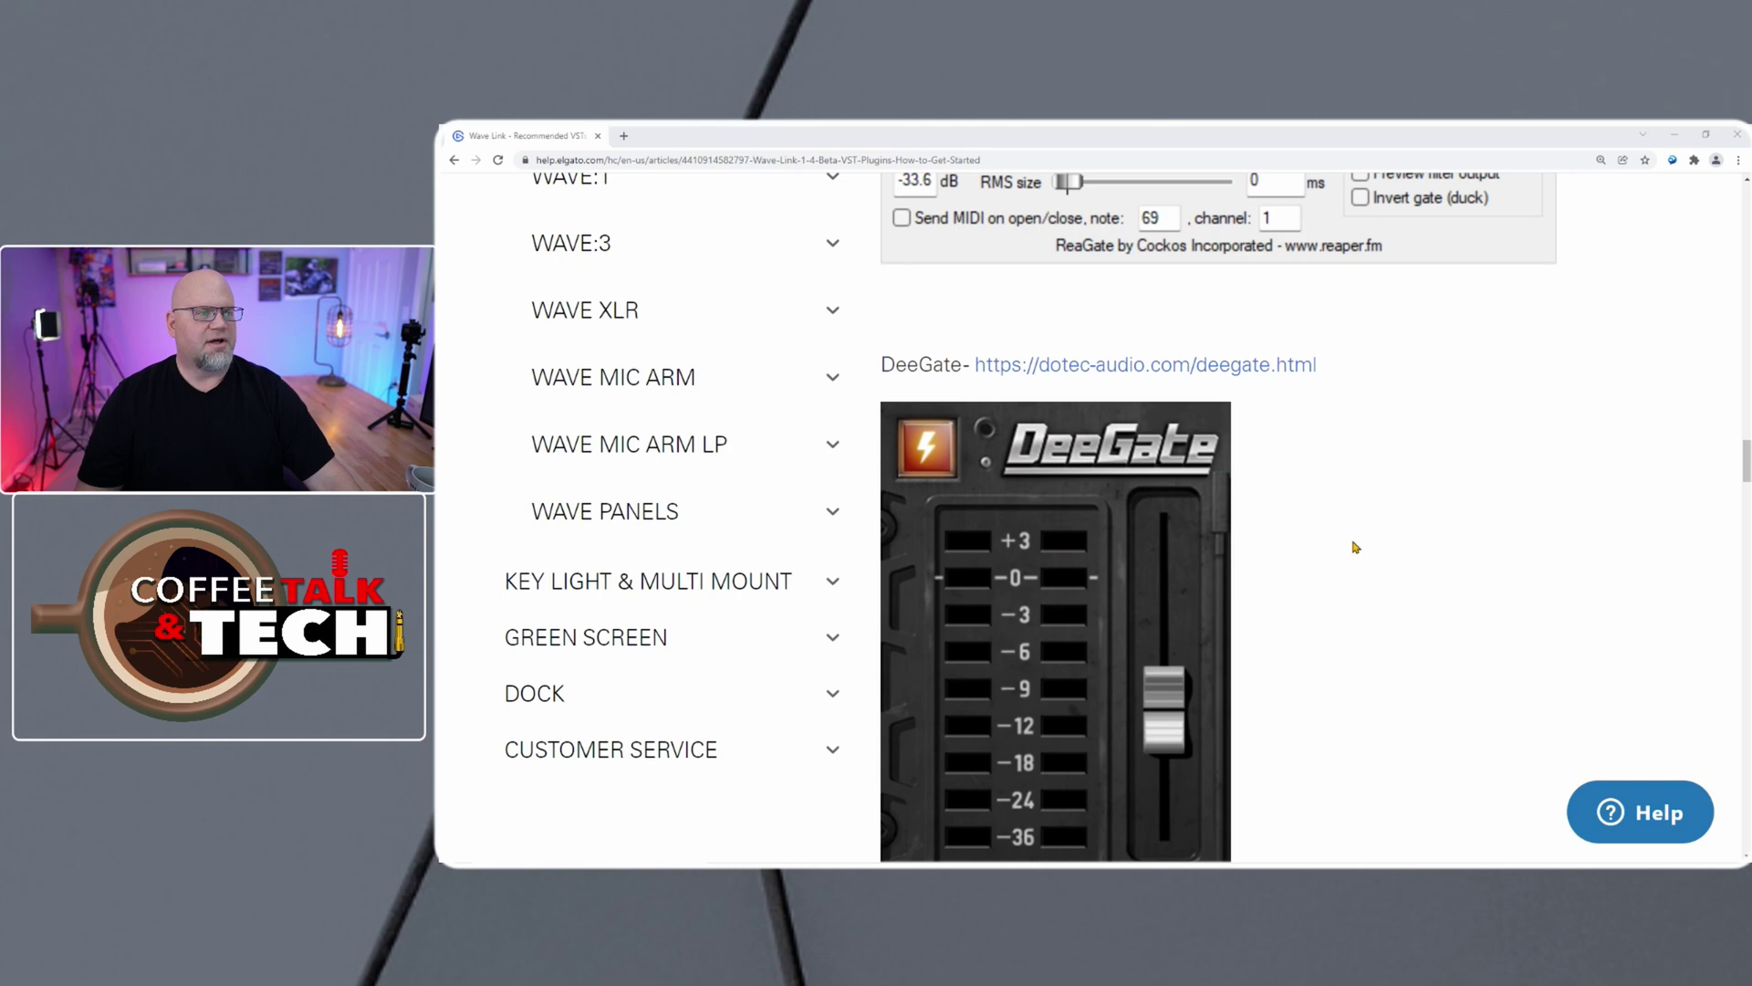
{"action": "scroll", "coordinate": [1356, 547], "scroll_direction": "down", "scroll_amount": 3}
{"action": "scroll", "coordinate": [1363, 539], "scroll_direction": "down", "scroll_amount": 3}
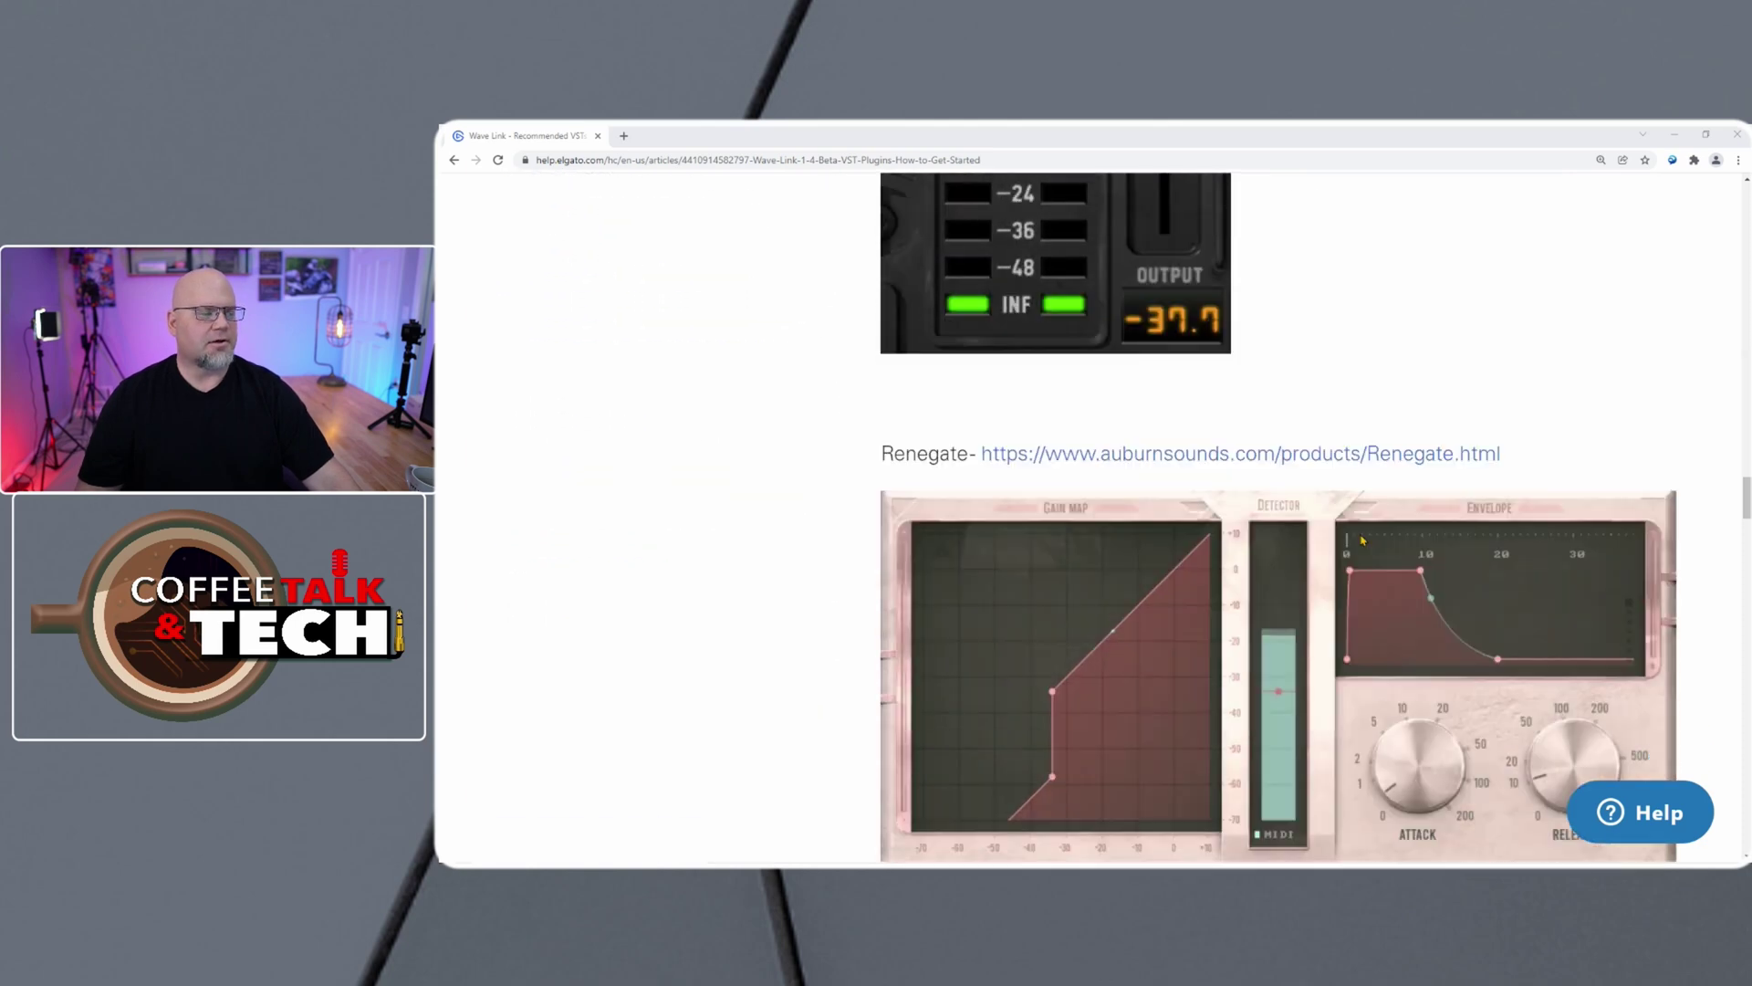
{"action": "scroll", "coordinate": [1363, 543], "scroll_direction": "down", "scroll_amount": 3}
{"action": "scroll", "coordinate": [1363, 543], "scroll_direction": "down", "scroll_amount": 3}
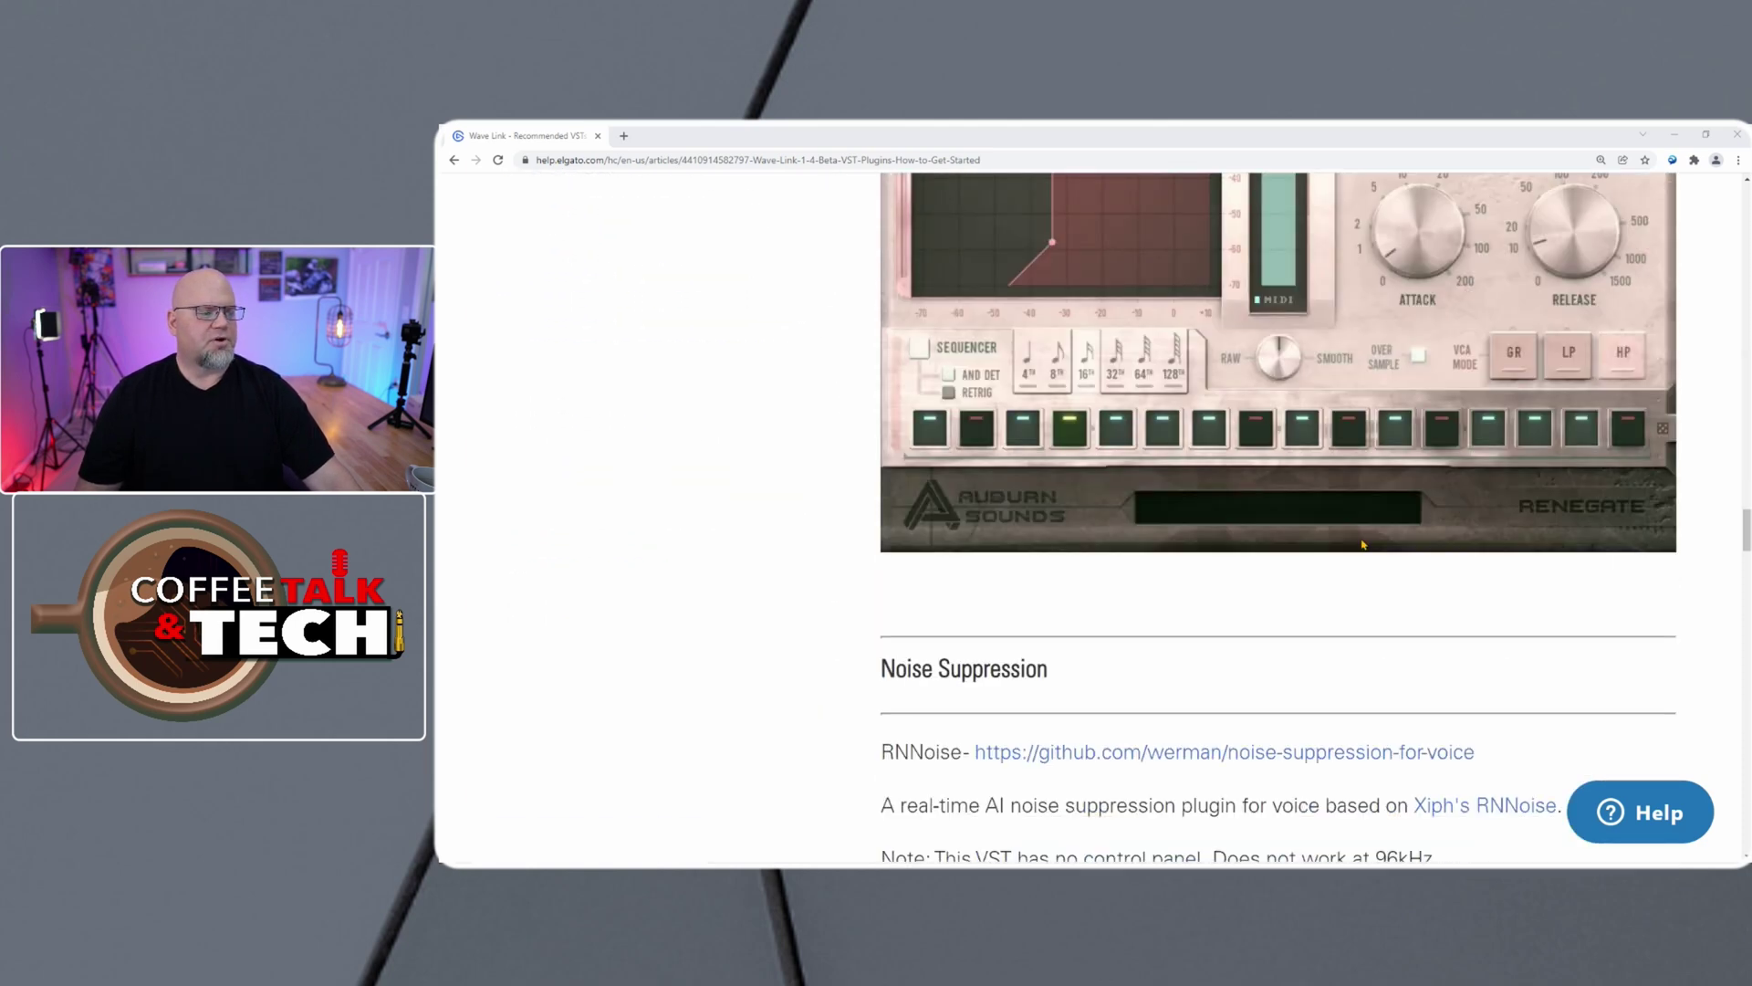
{"action": "scroll", "coordinate": [1362, 544], "scroll_direction": "down", "scroll_amount": 3}
{"action": "scroll", "coordinate": [1363, 546], "scroll_direction": "down", "scroll_amount": 3}
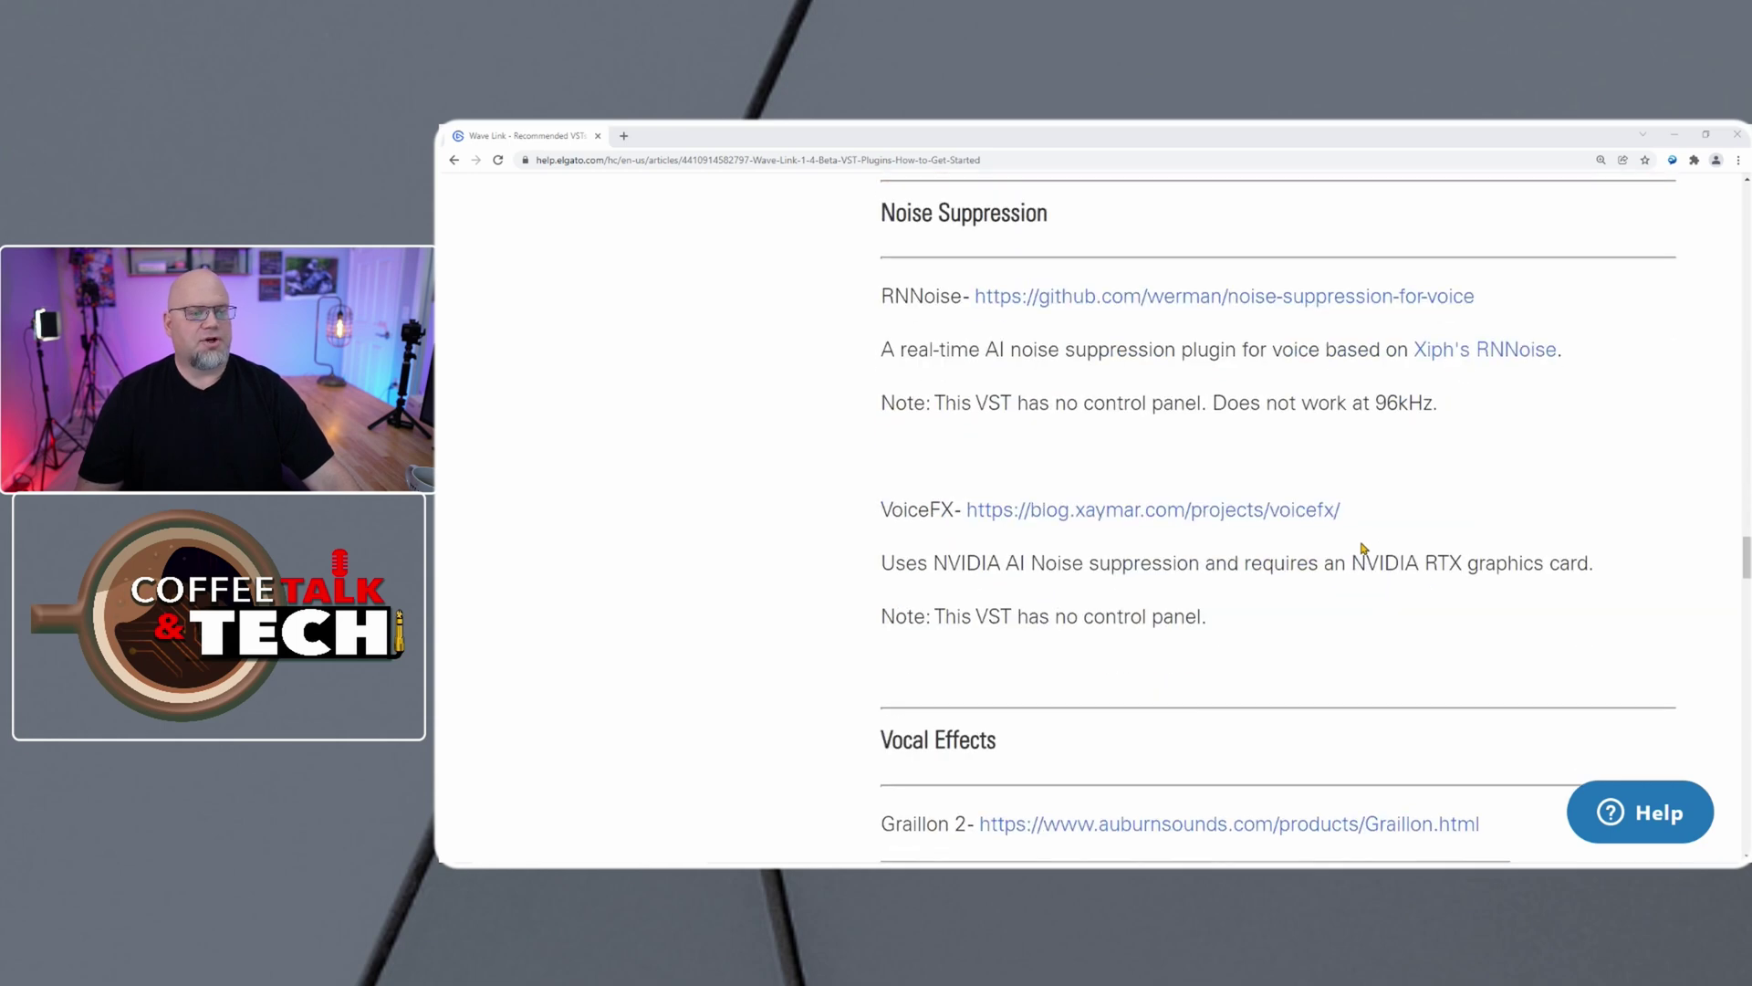
{"action": "scroll", "coordinate": [1363, 551], "scroll_direction": "down", "scroll_amount": 3}
{"action": "scroll", "coordinate": [1359, 555], "scroll_direction": "down", "scroll_amount": 3}
{"action": "scroll", "coordinate": [1358, 556], "scroll_direction": "down", "scroll_amount": 3}
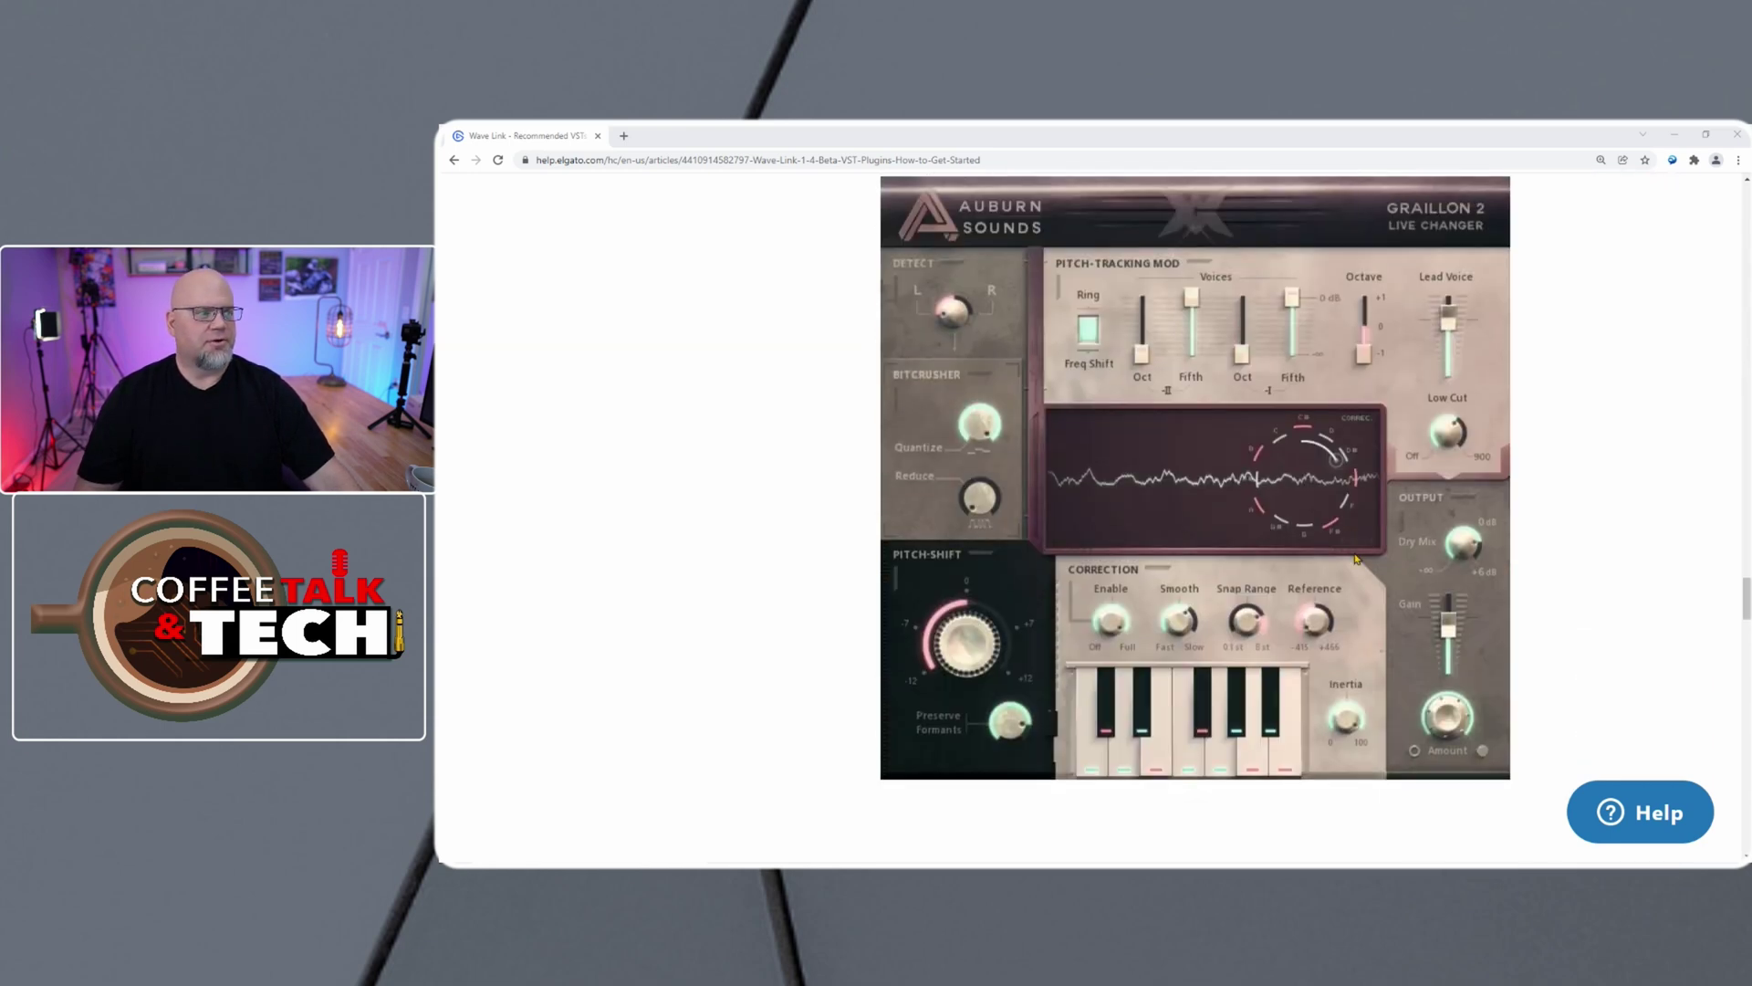
{"action": "scroll", "coordinate": [1356, 558], "scroll_direction": "up", "scroll_amount": 15}
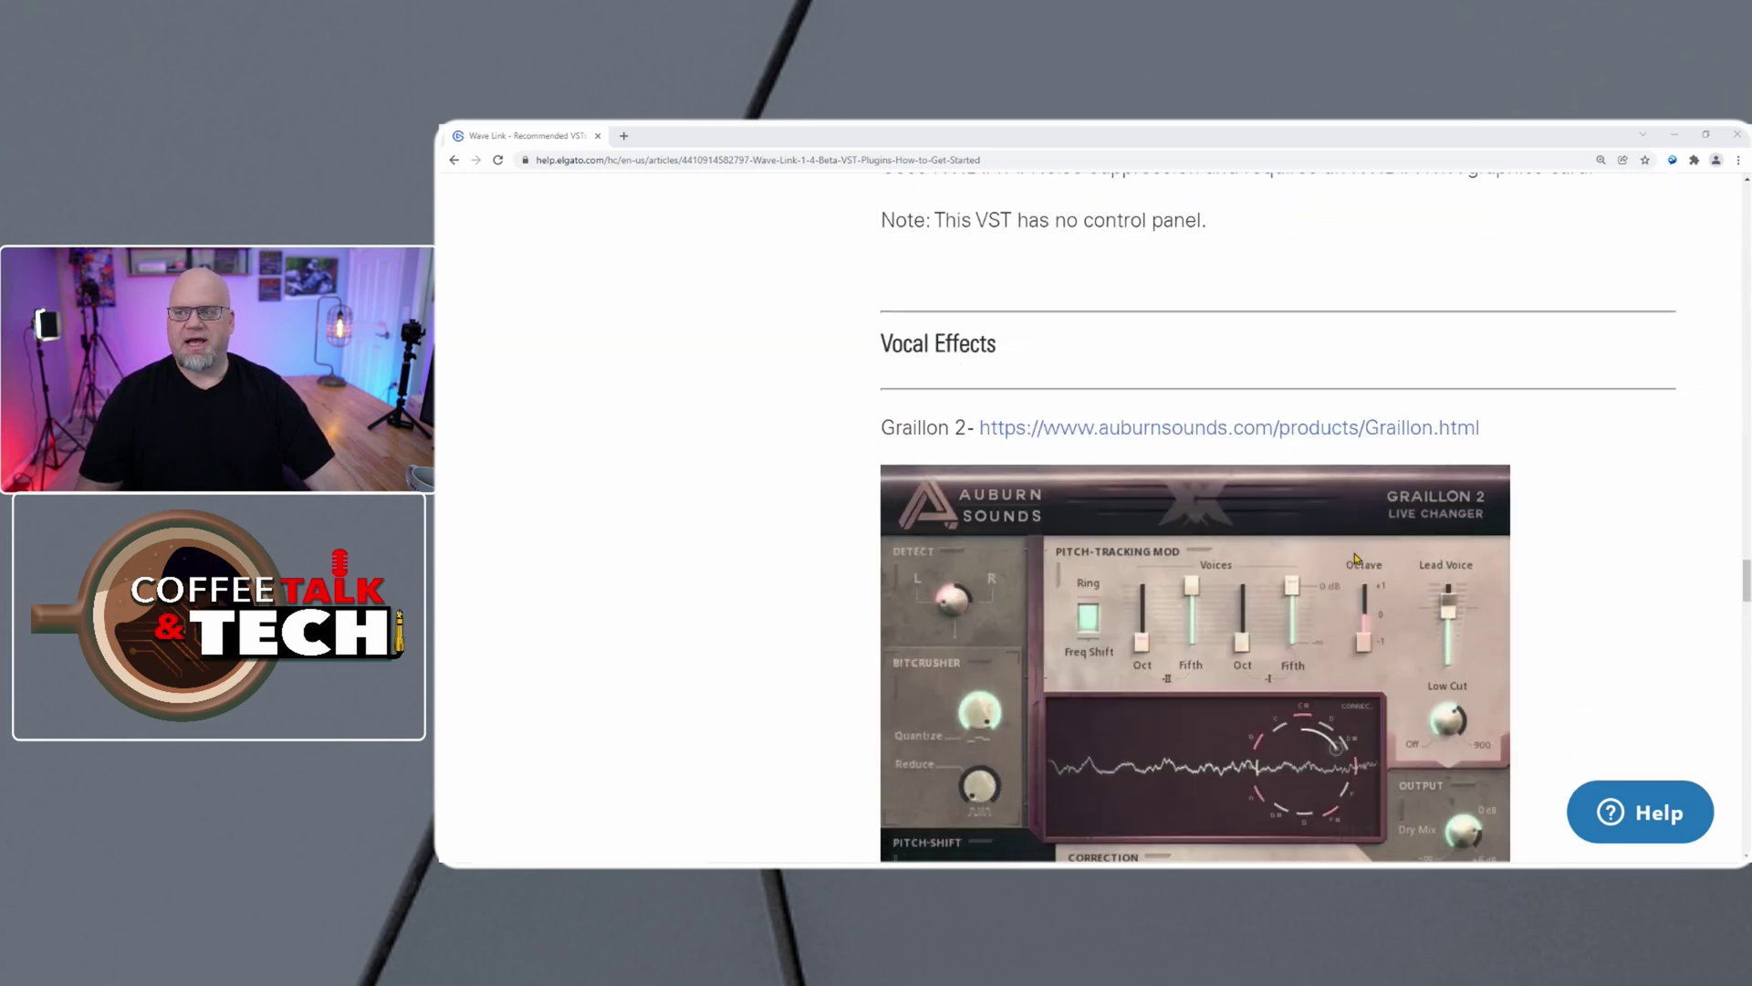
{"action": "scroll", "coordinate": [1356, 558], "scroll_direction": "up", "scroll_amount": 3}
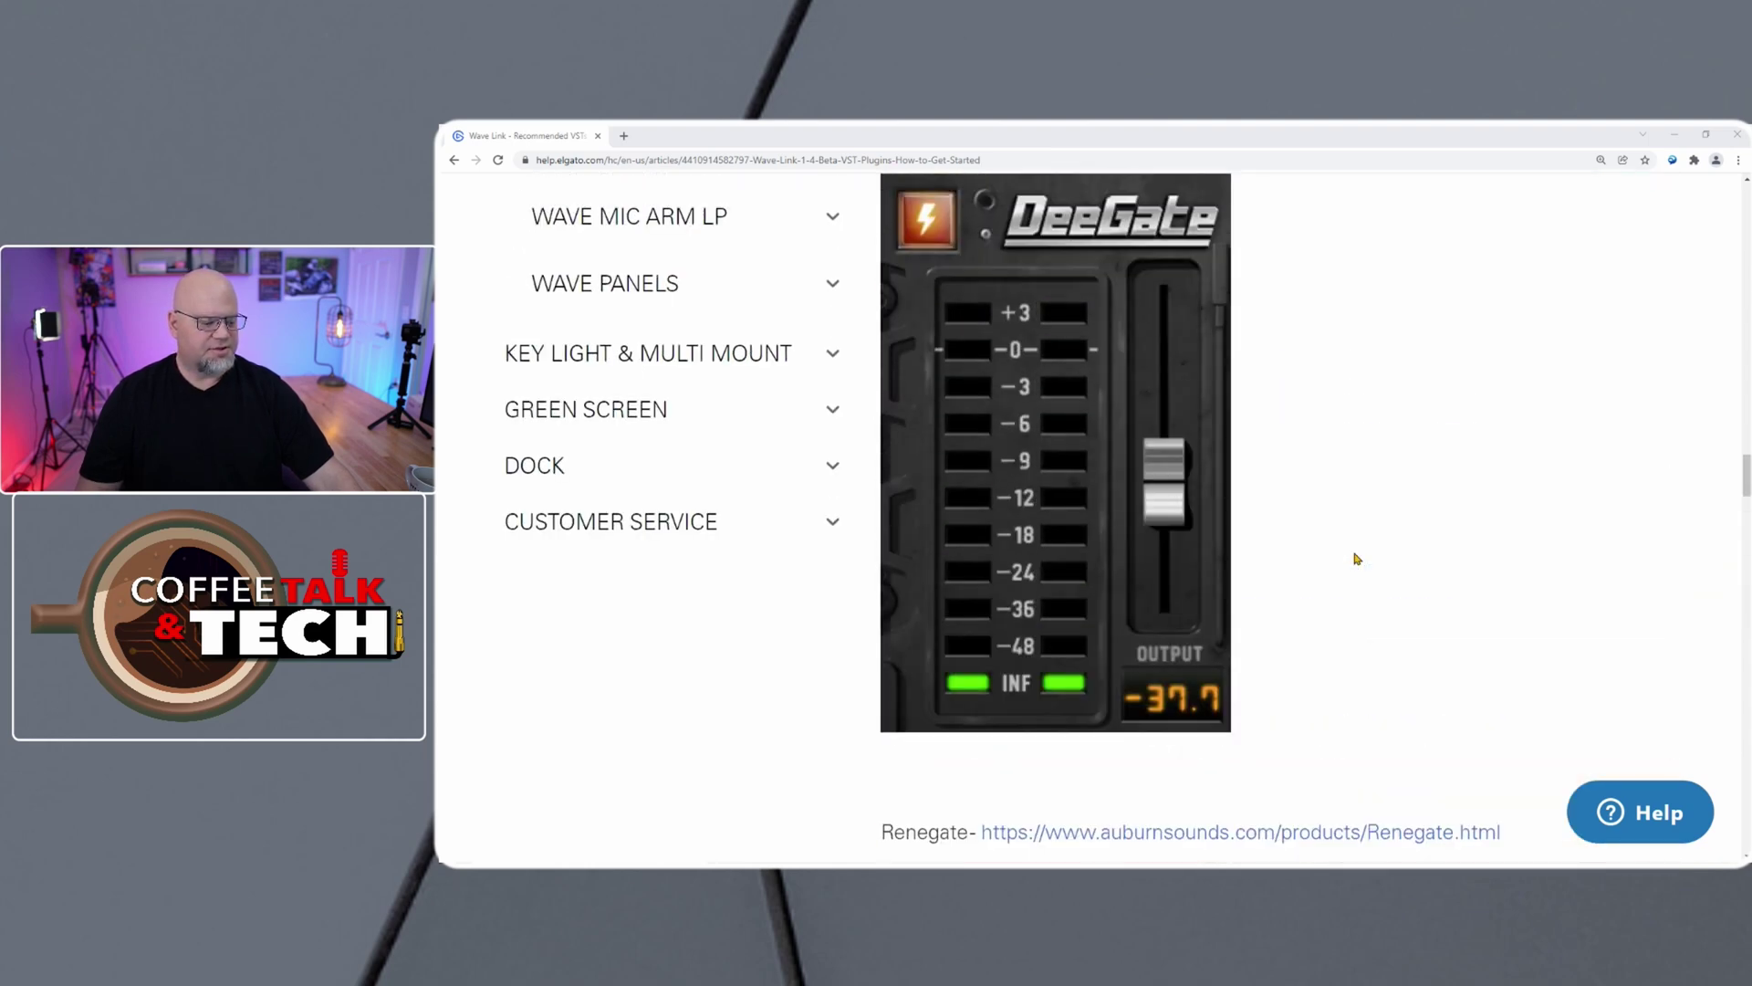
{"action": "scroll", "coordinate": [1356, 558], "scroll_direction": "up", "scroll_amount": 20}
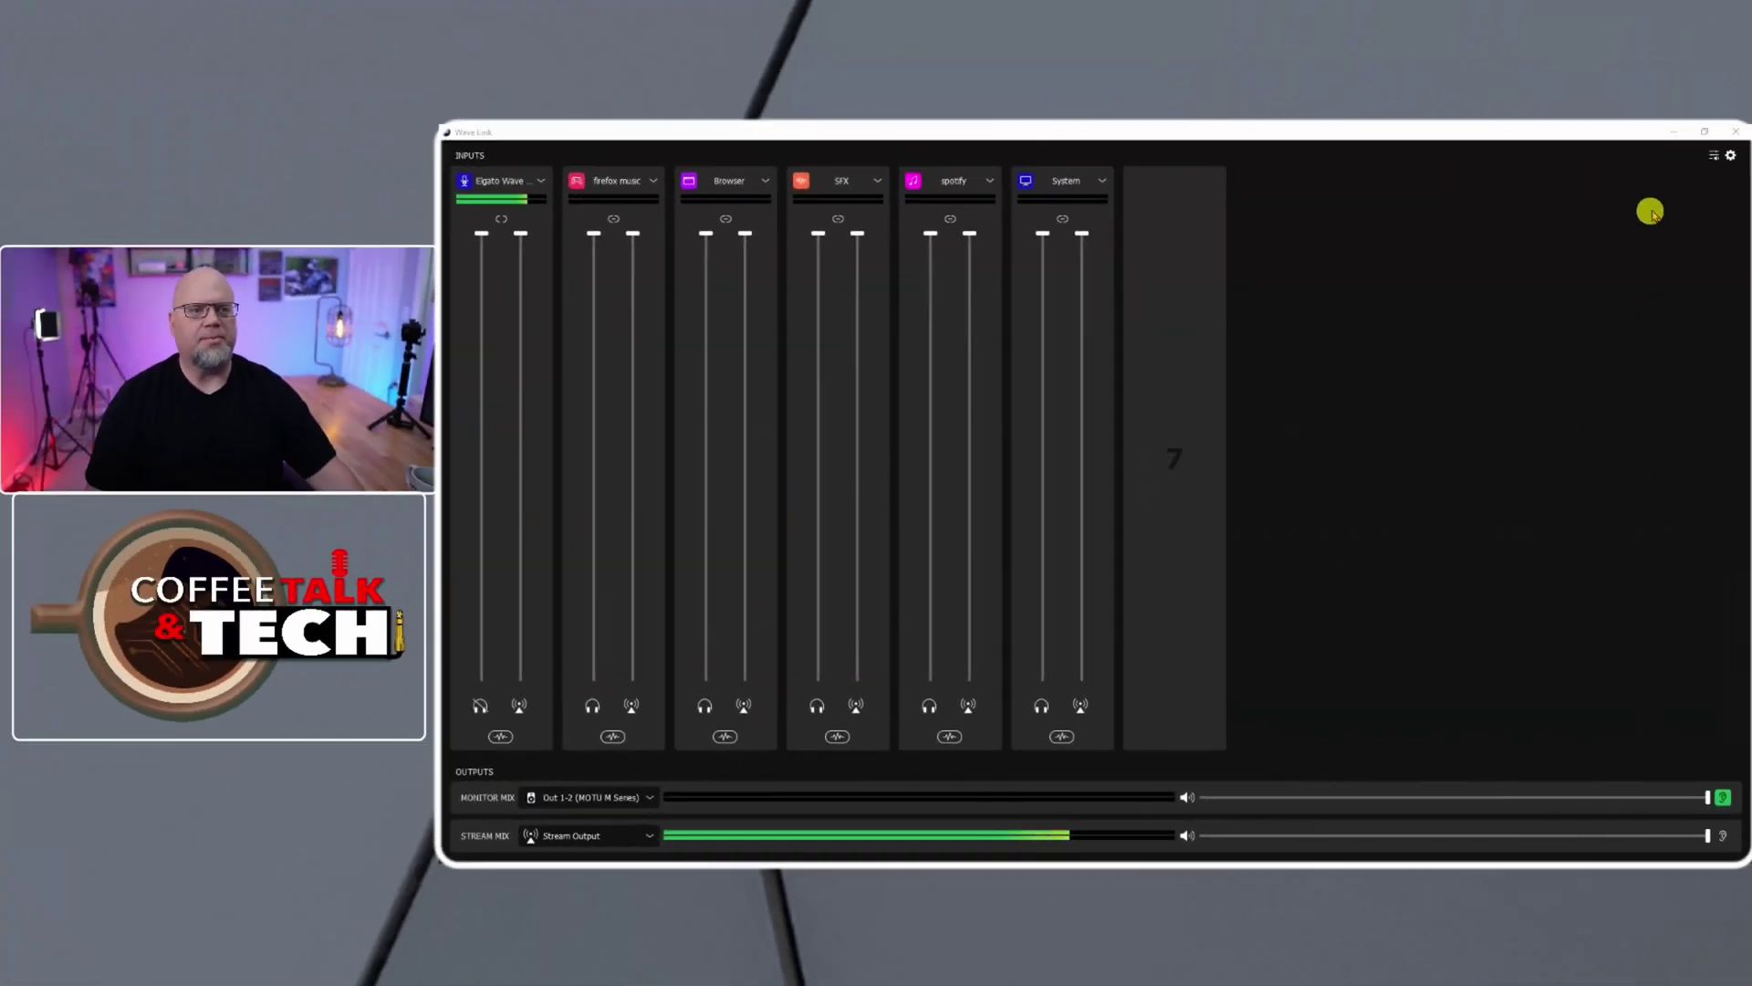
Open Wave Link Preferences to show the VST3 and VST2 plugin folder paths
{"action": "left_click", "coordinate": [1731, 157]}
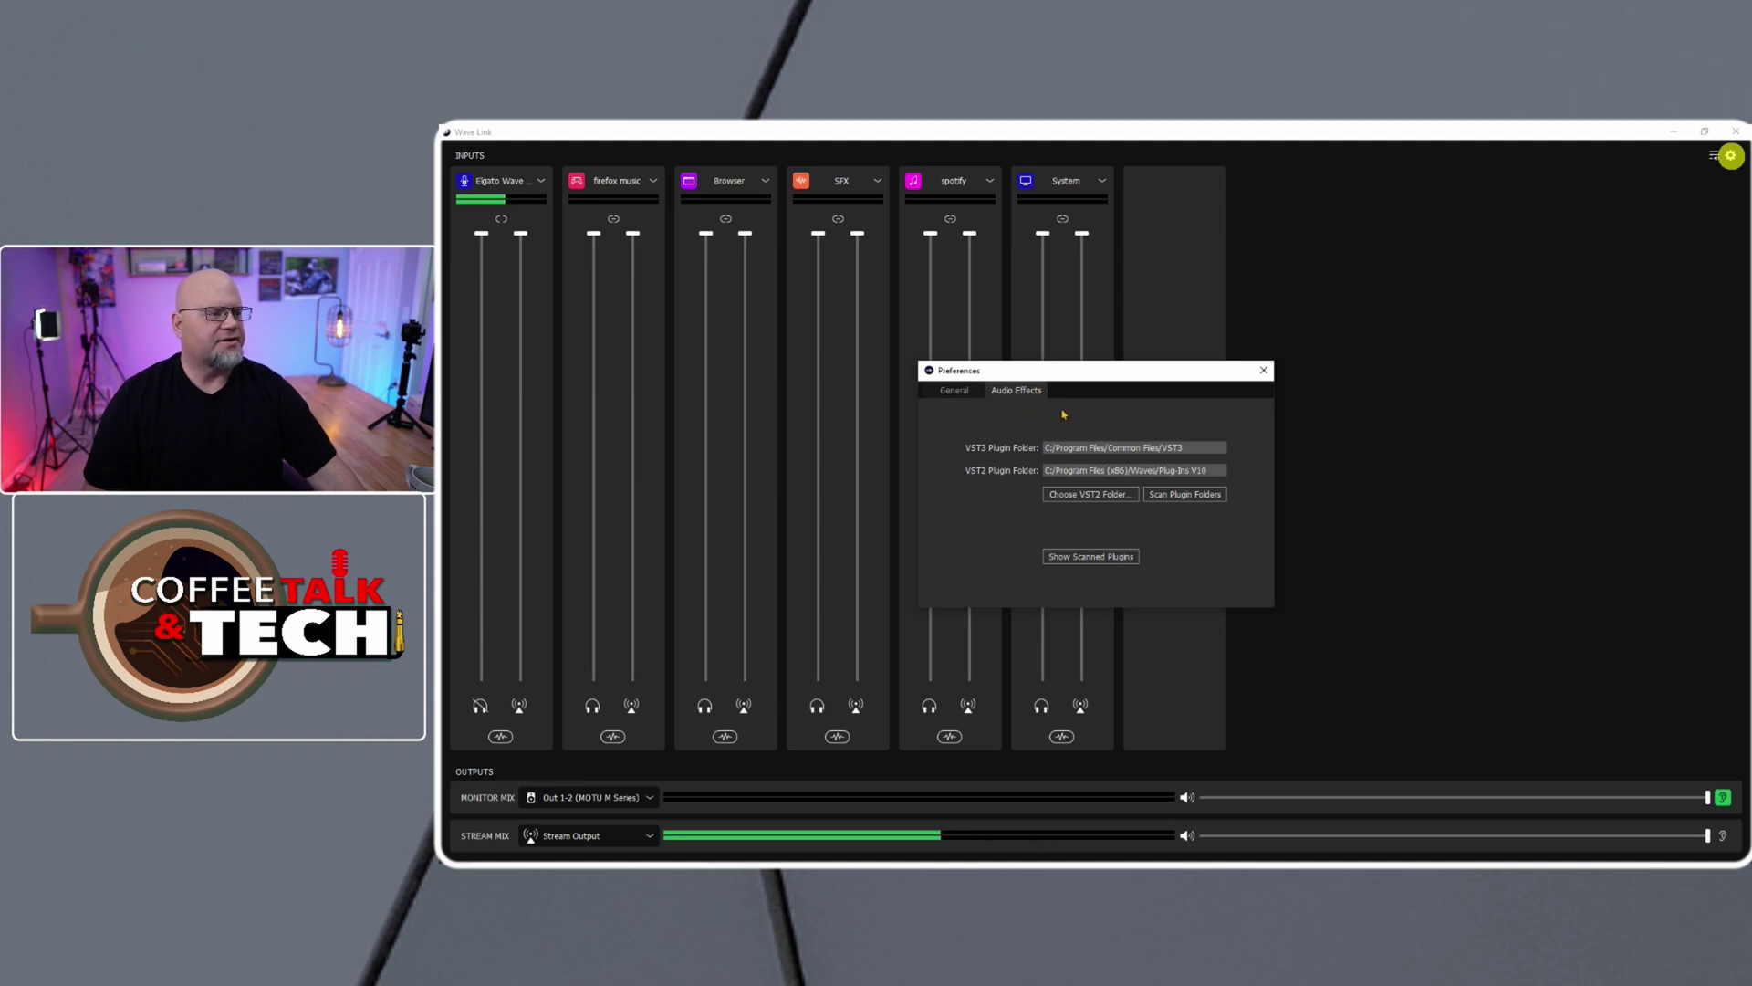
Scan the VST plugin folders from the Audio Effects tab and acknowledge the 48 new plugins found
{"action": "left_click", "coordinate": [945, 393]}
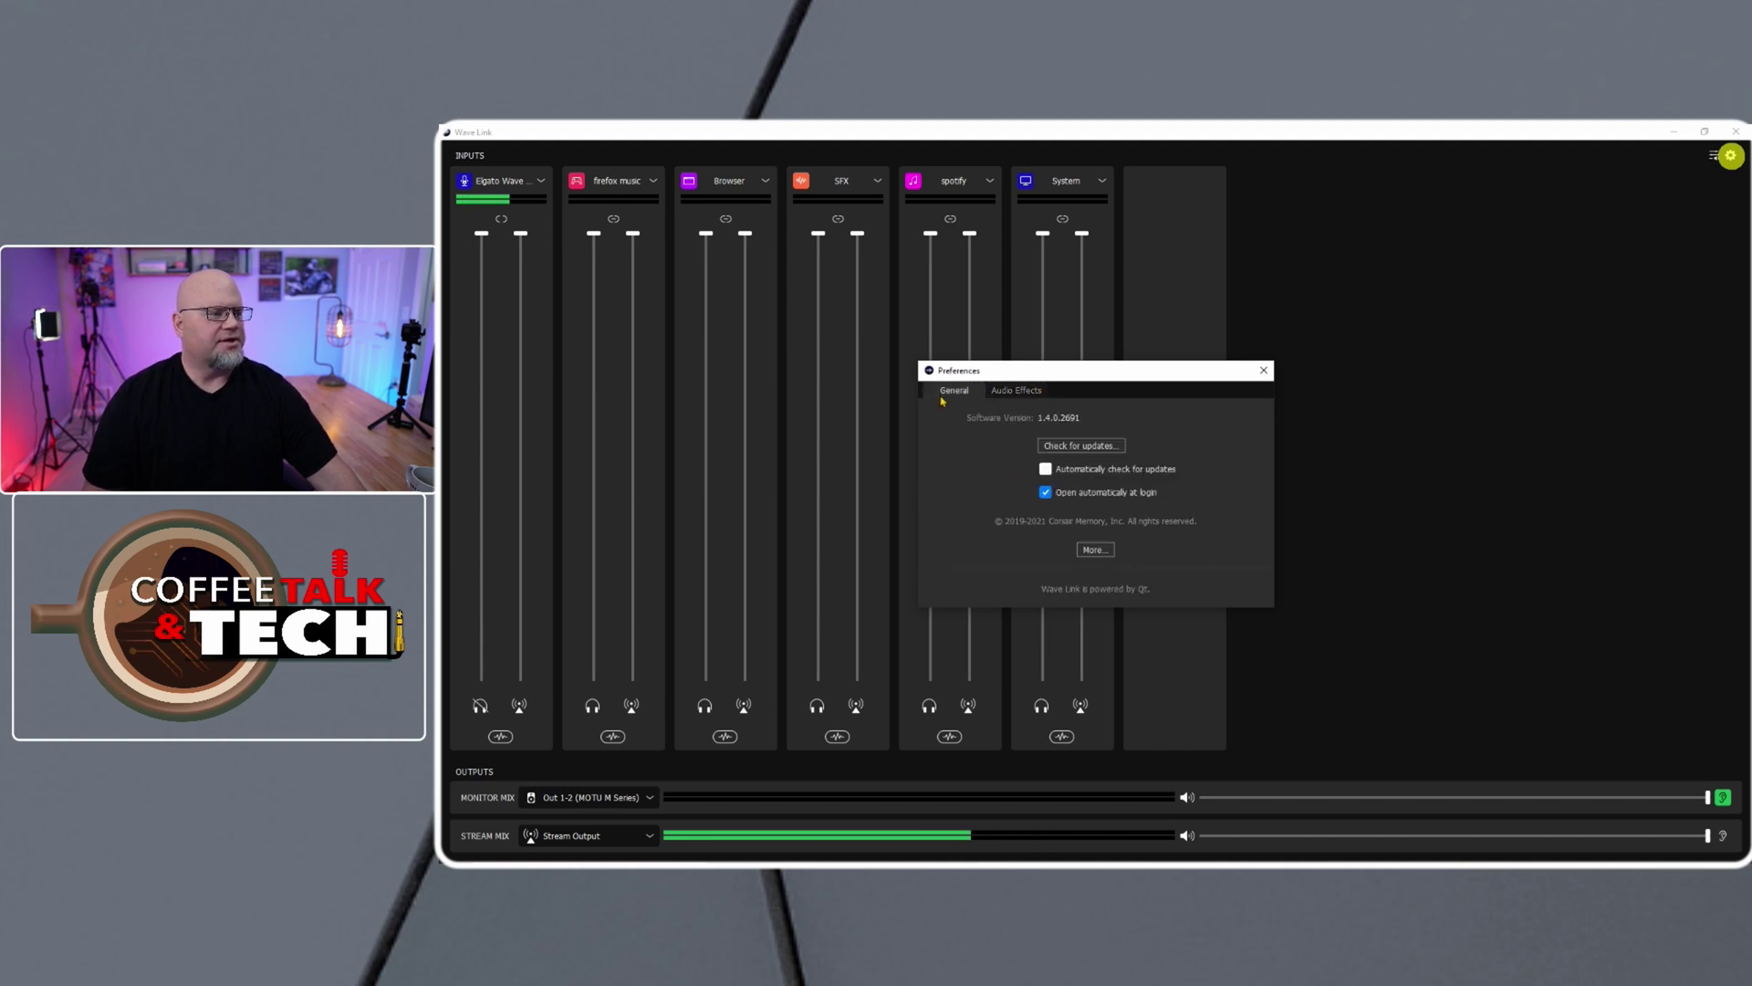
{"action": "left_click", "coordinate": [1004, 394]}
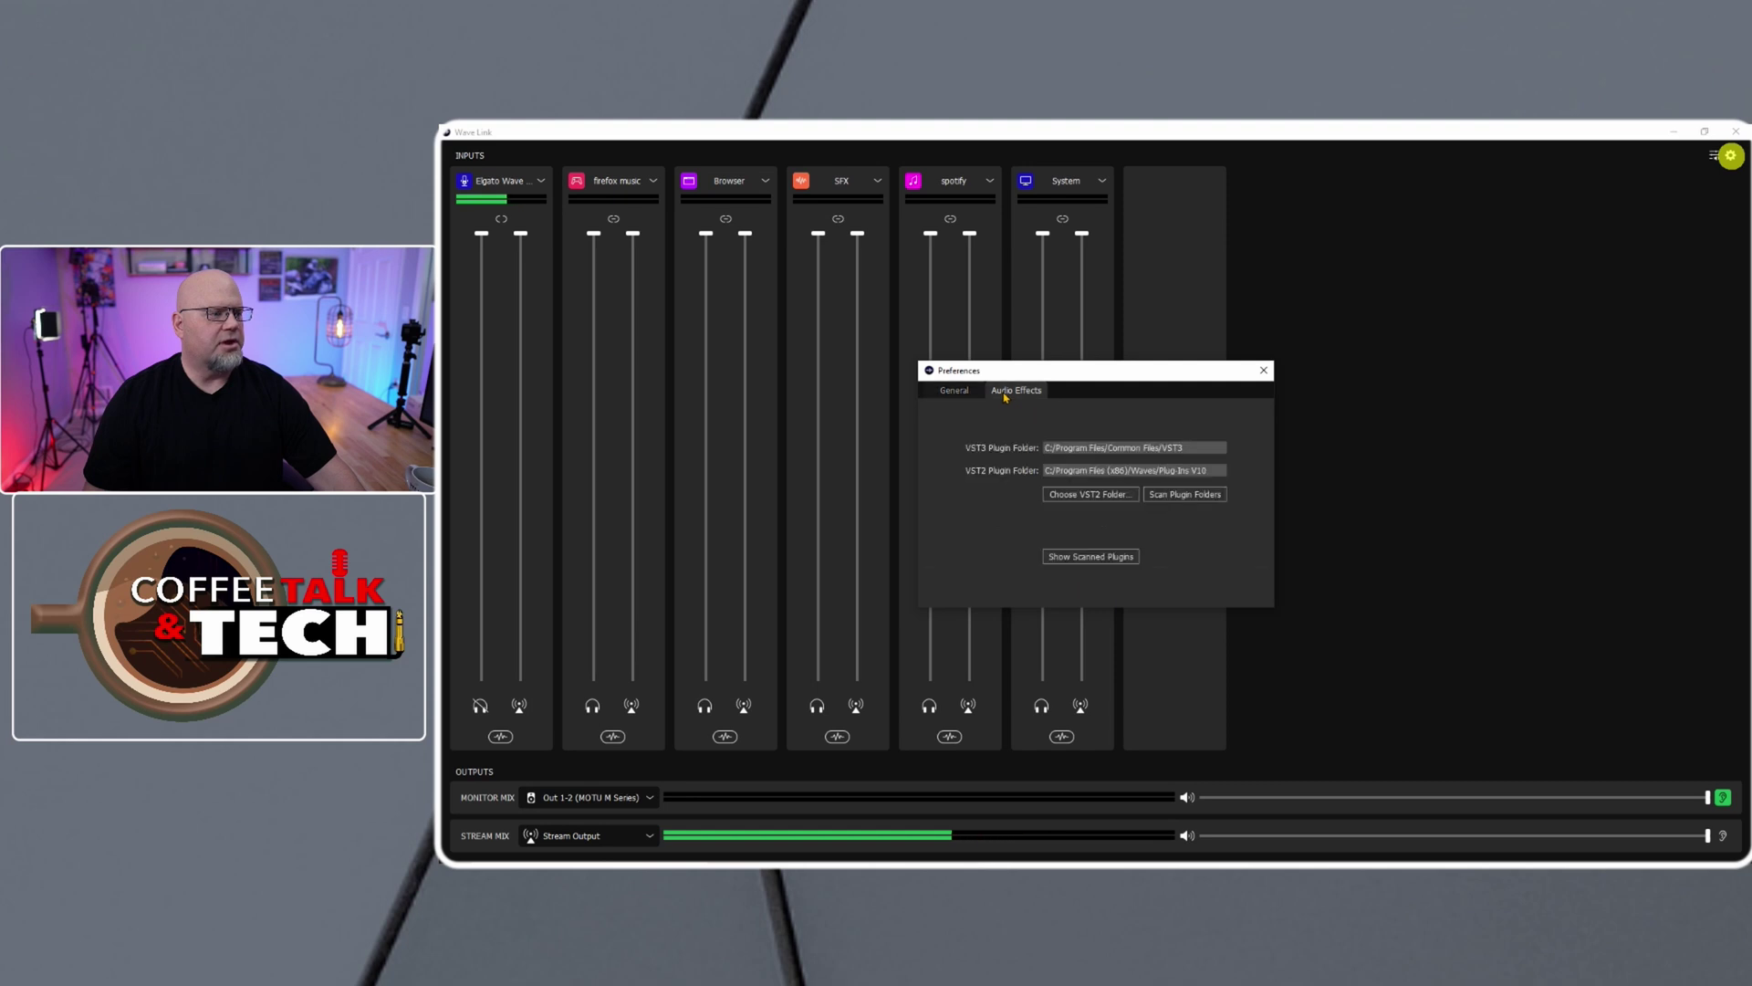
{"action": "left_click", "coordinate": [1180, 497]}
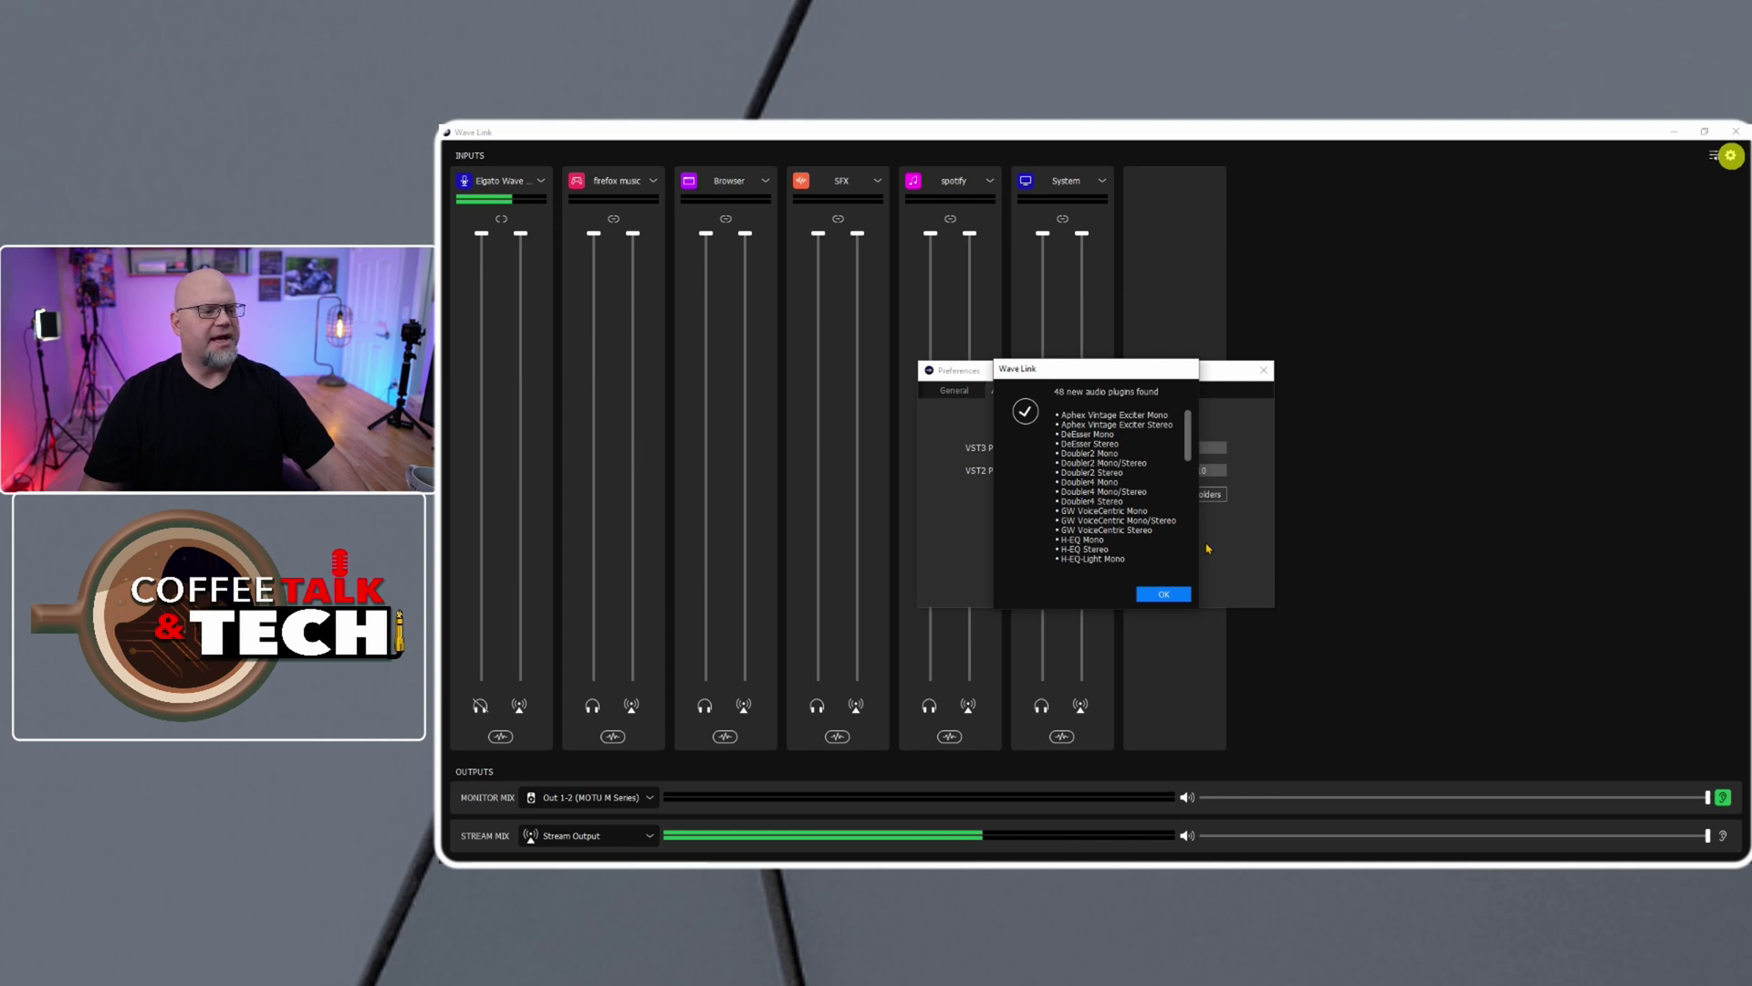
{"action": "left_click", "coordinate": [1164, 594]}
Scroll through the Available Plugins list of scanned plugins, then close it
{"action": "scroll", "coordinate": [1103, 469], "scroll_direction": "down", "scroll_amount": 10}
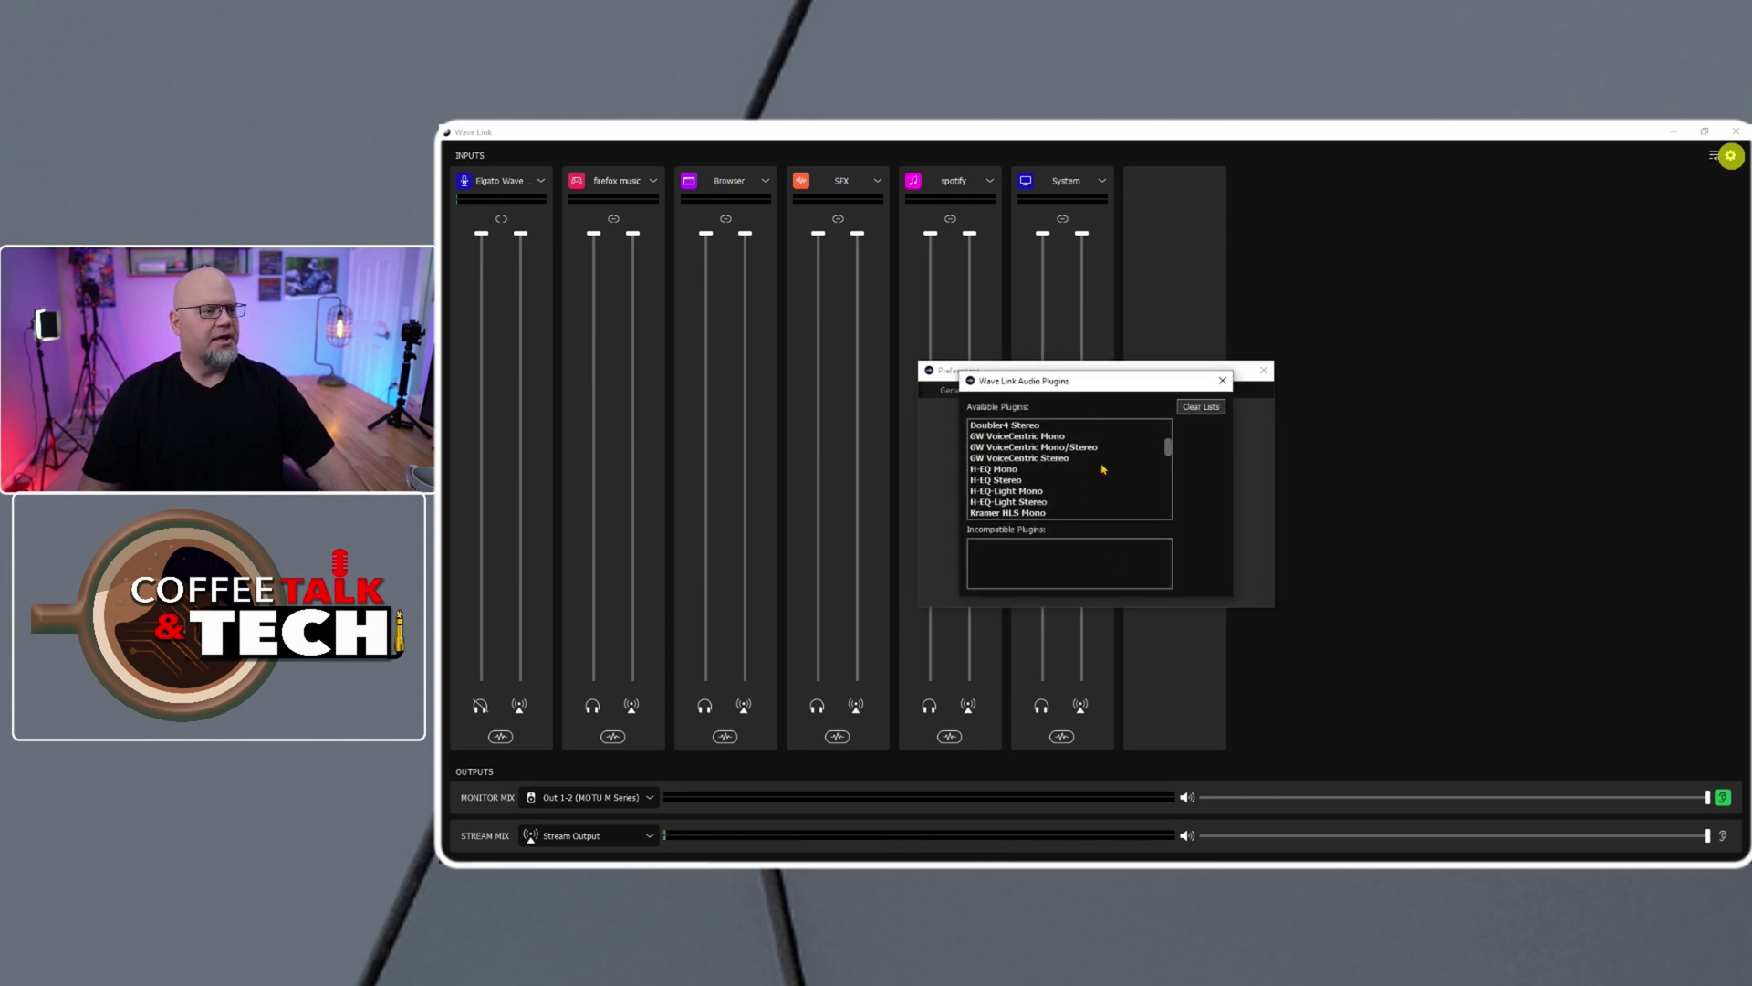
{"action": "scroll", "coordinate": [1104, 469], "scroll_direction": "down", "scroll_amount": 1}
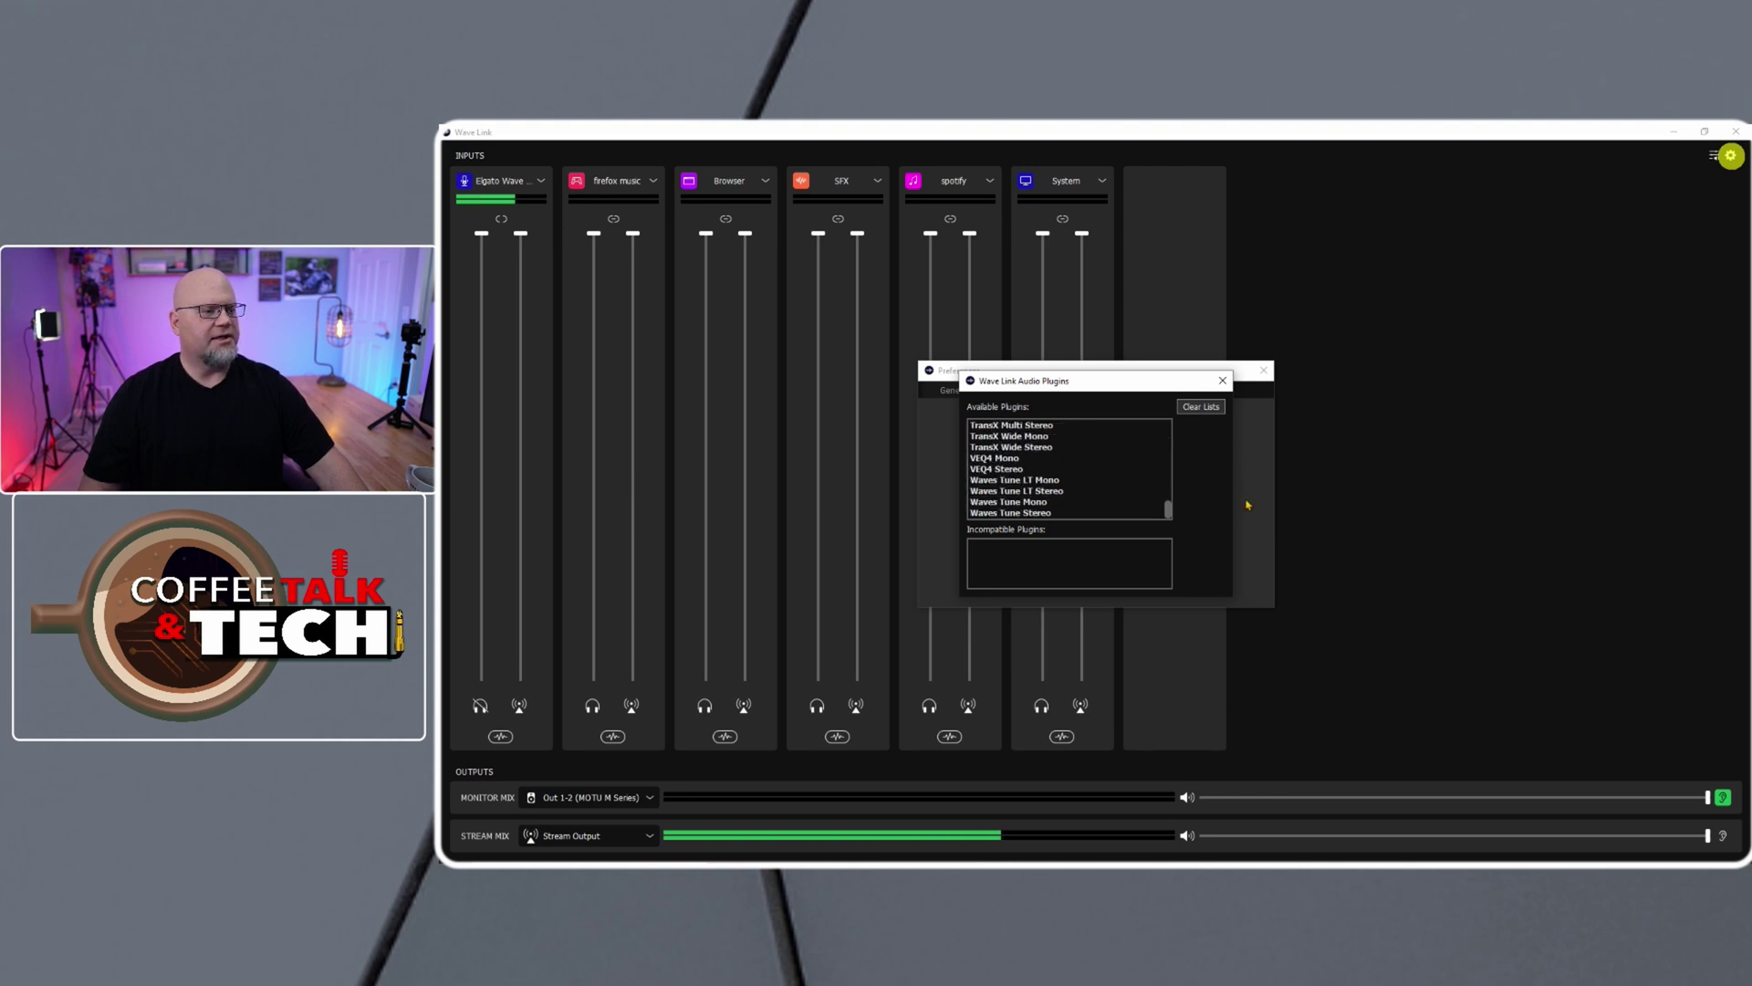
{"action": "left_click", "coordinate": [1221, 380]}
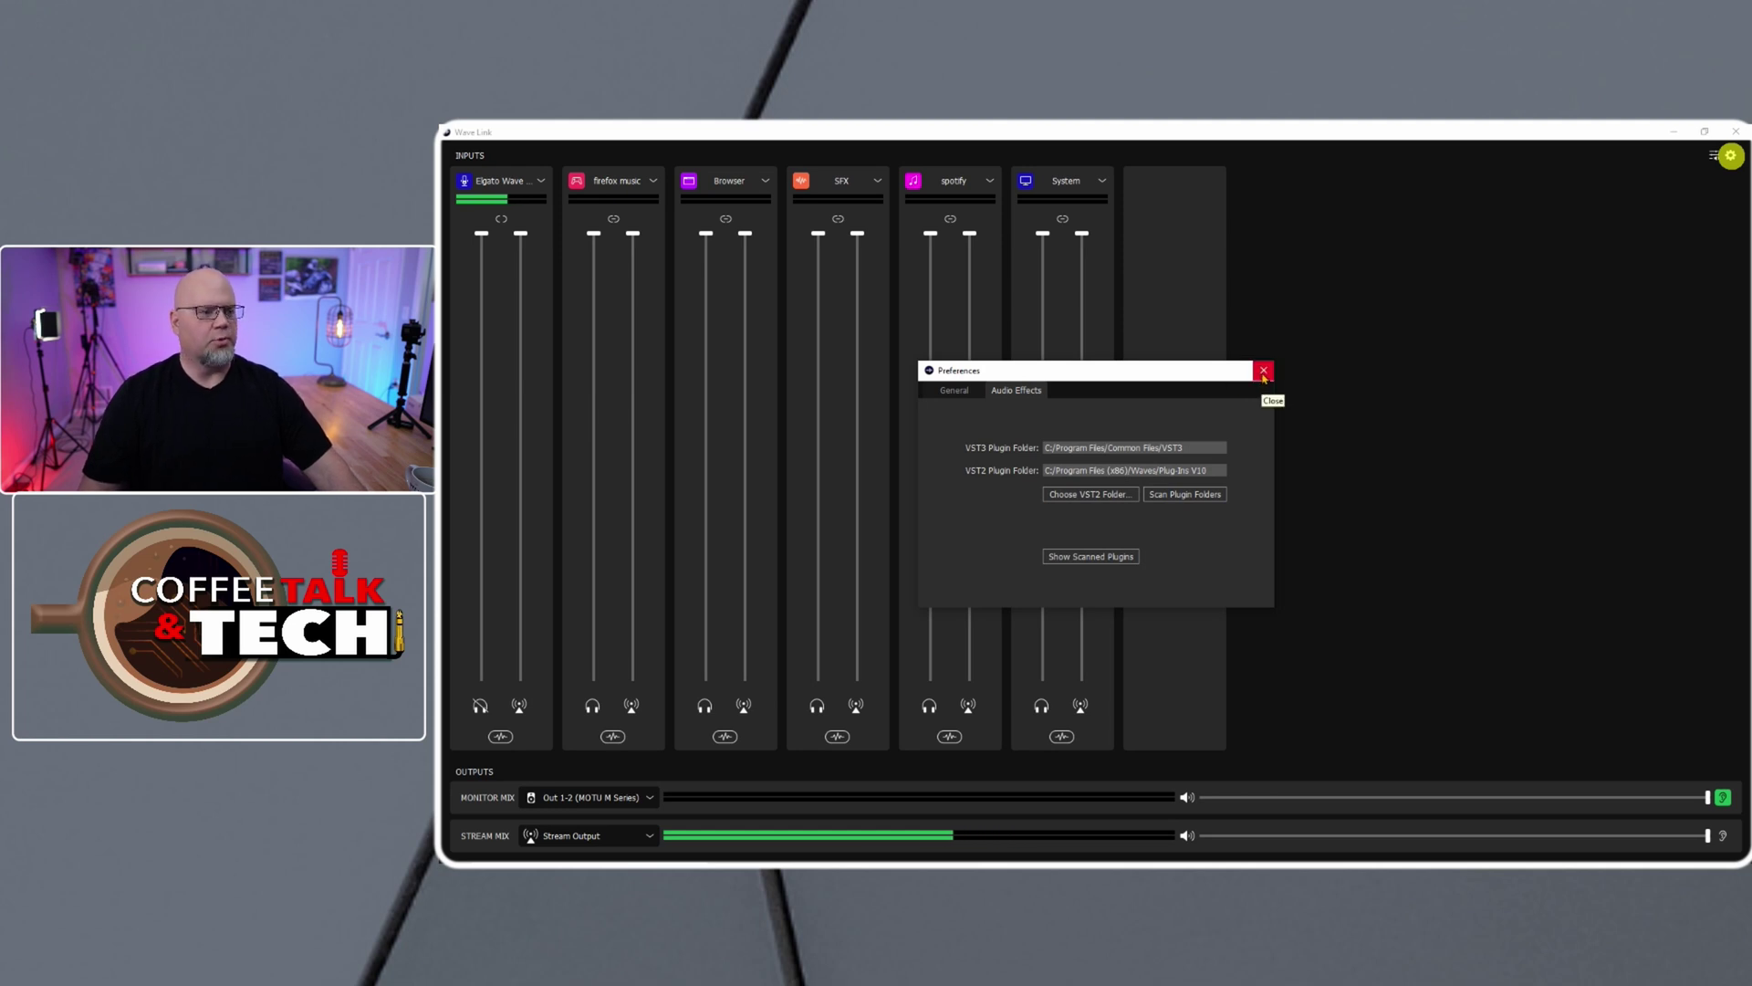
Close Preferences and add Restoration > NS1 Stereo to the mic input's effects
{"action": "left_click", "coordinate": [1263, 371]}
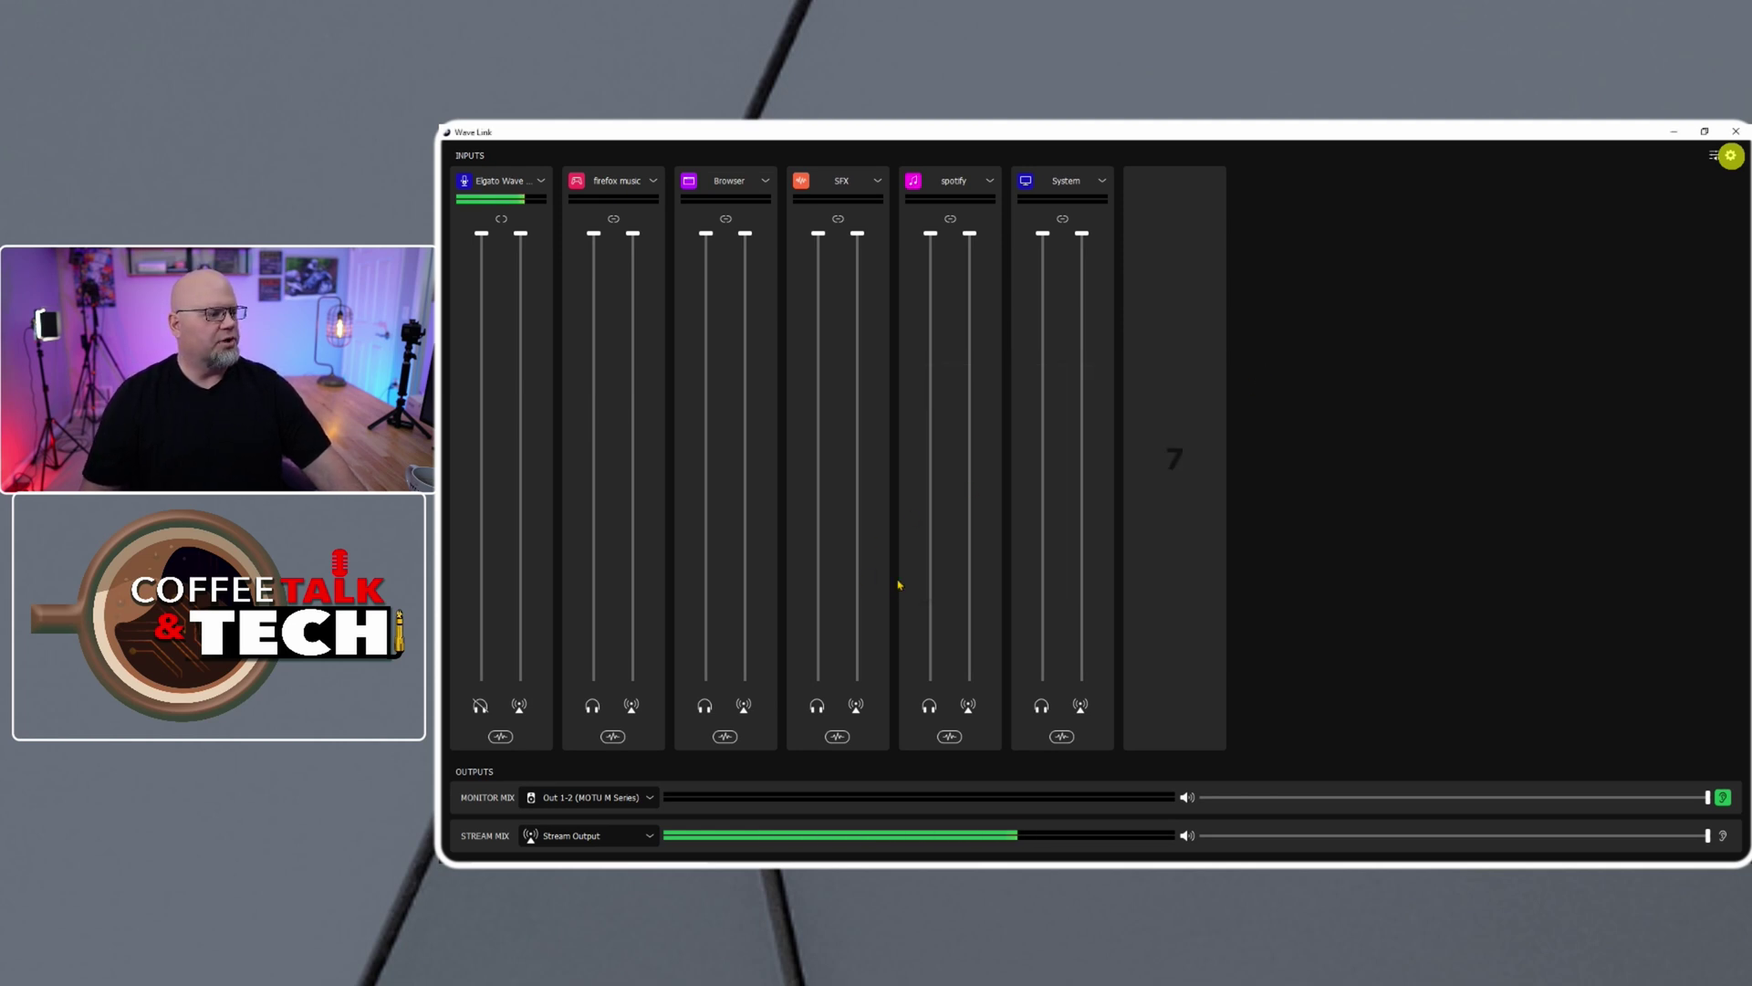
{"action": "left_click", "coordinate": [500, 736]}
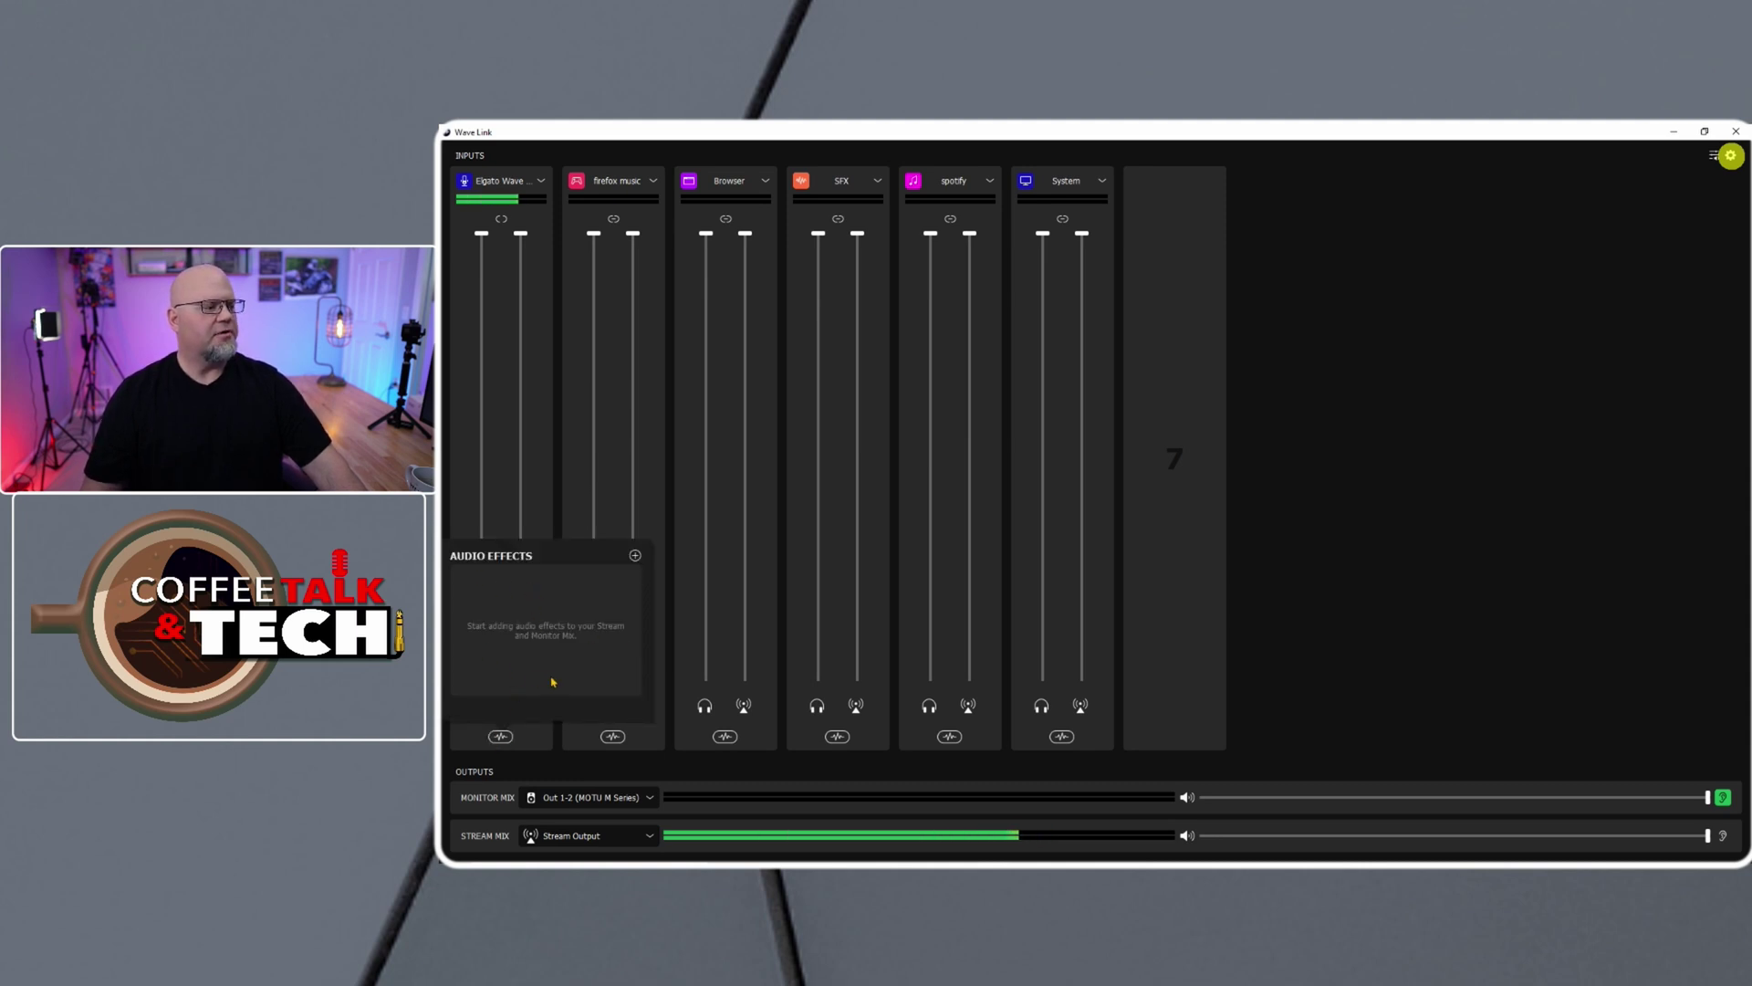
{"action": "left_click", "coordinate": [635, 557]}
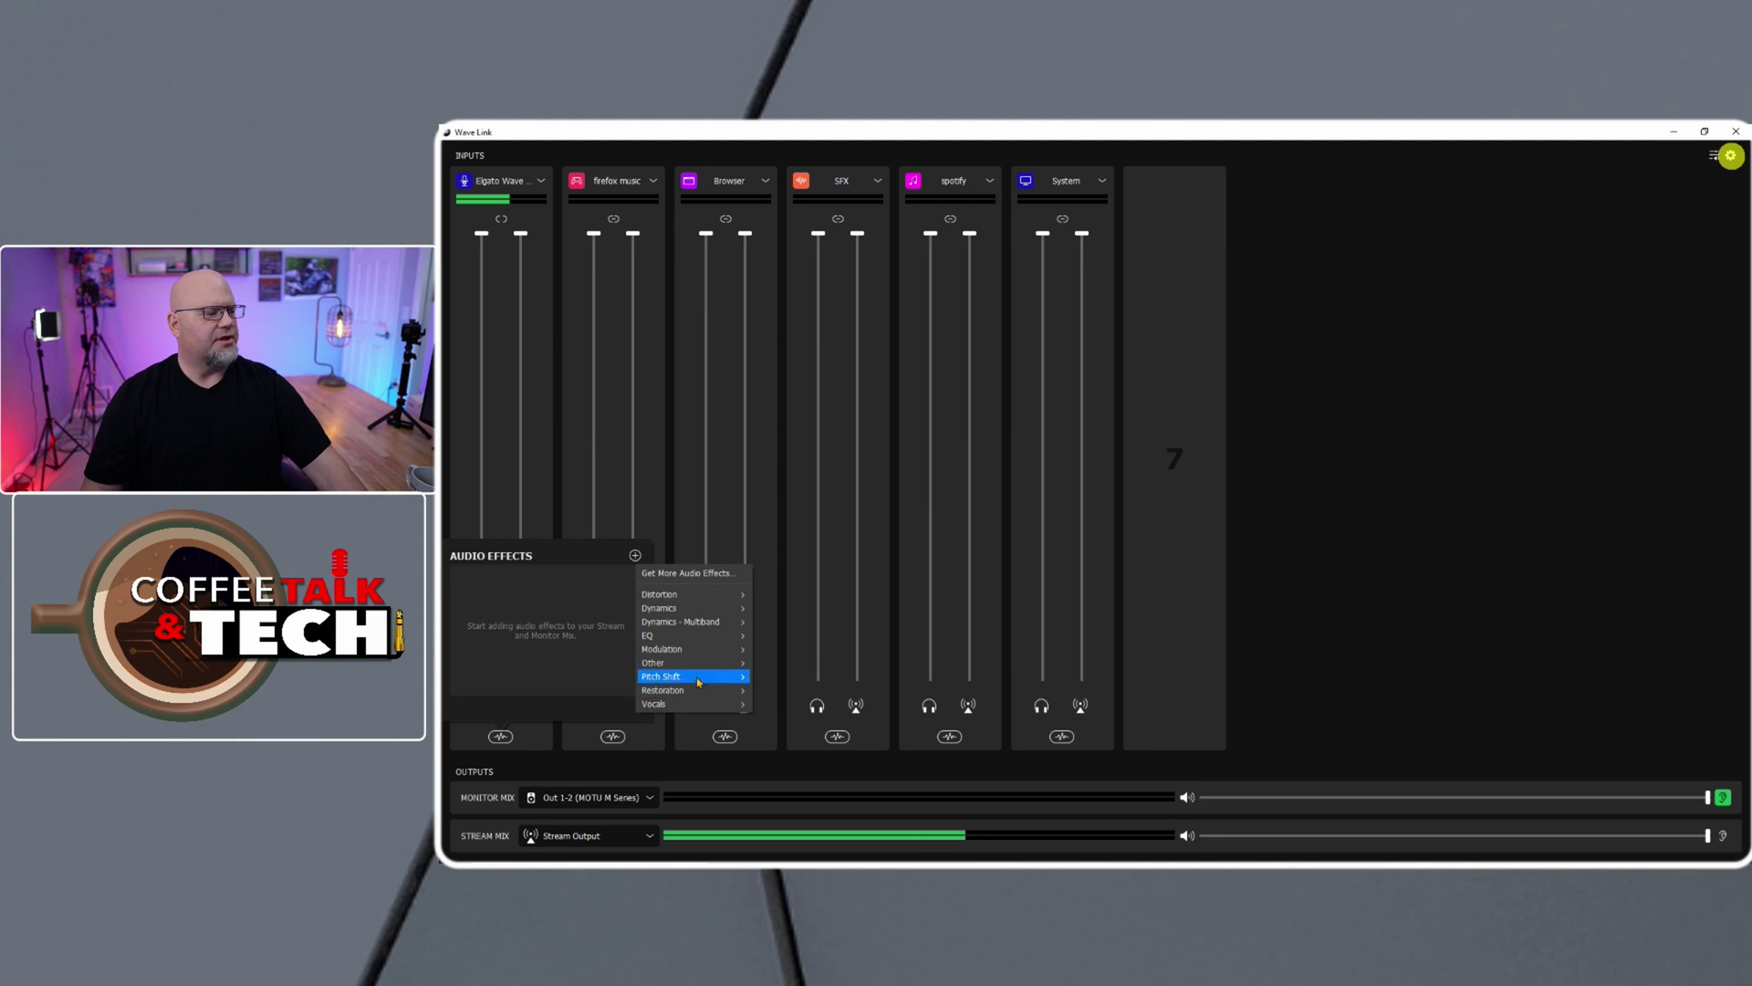
{"action": "mouse_move", "coordinate": [680, 694]}
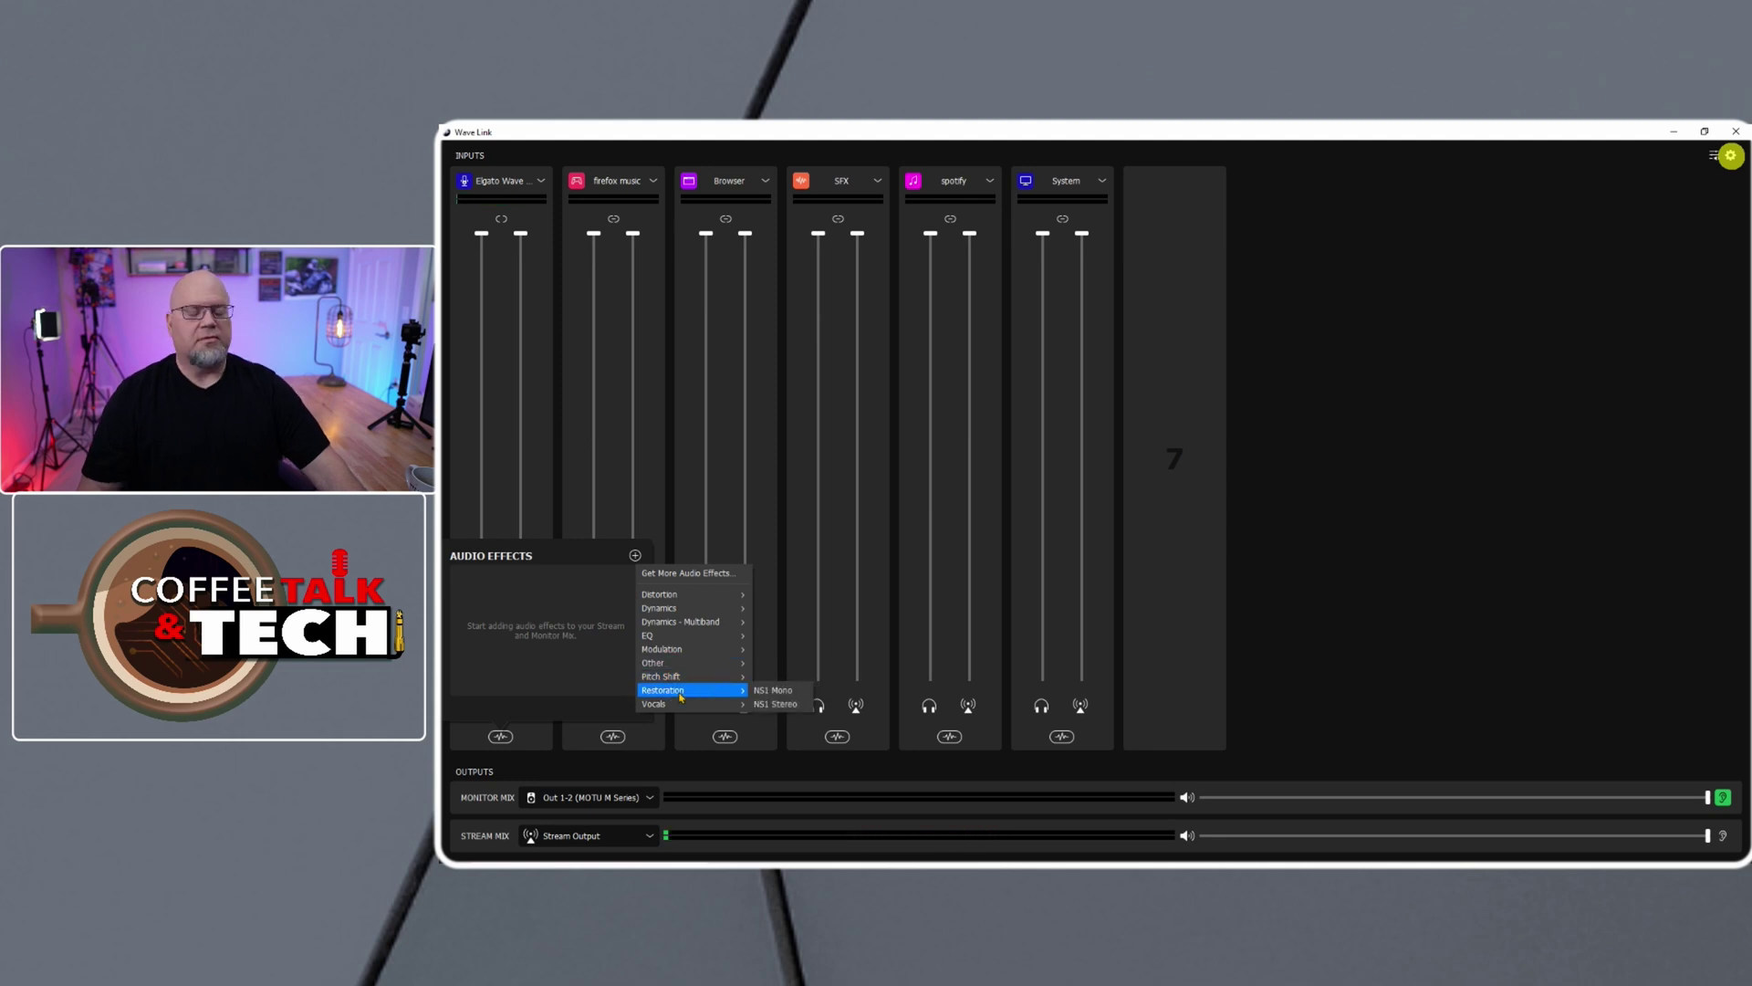
{"action": "left_click", "coordinate": [772, 705]}
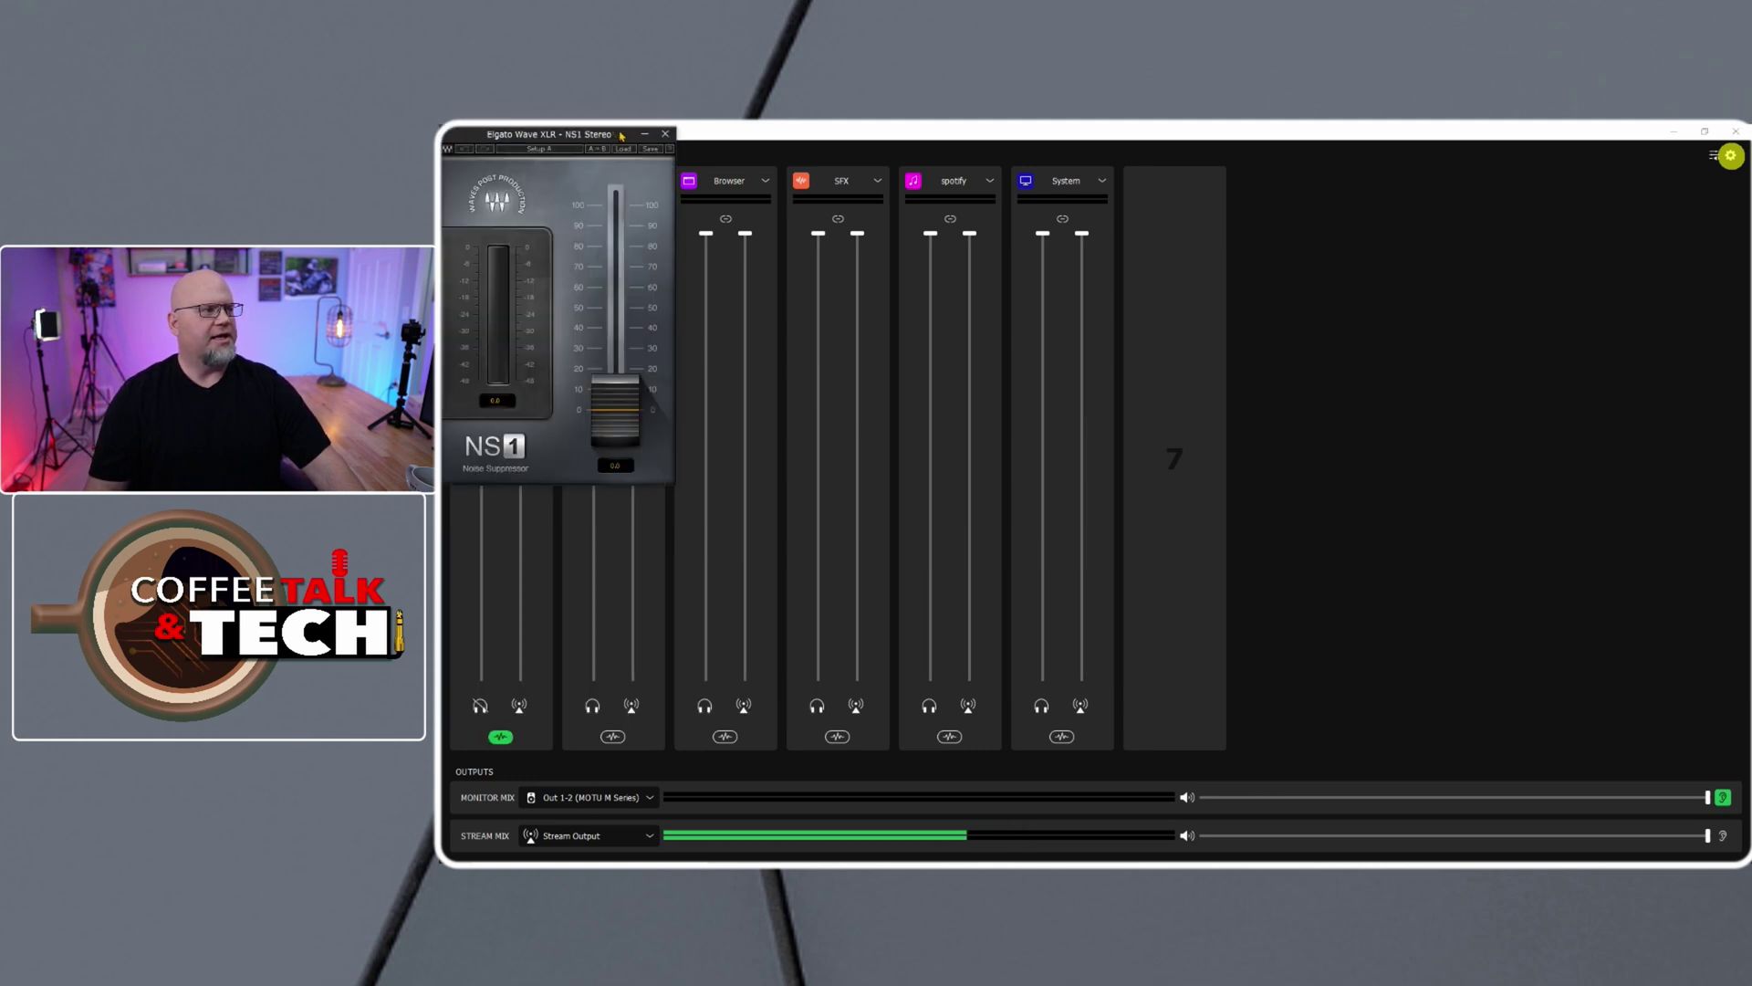
Move the NS1 window beside the mixer and raise its suppression to about 25
{"action": "left_click_drag", "start_coordinate": [621, 136], "coordinate": [1366, 183]}
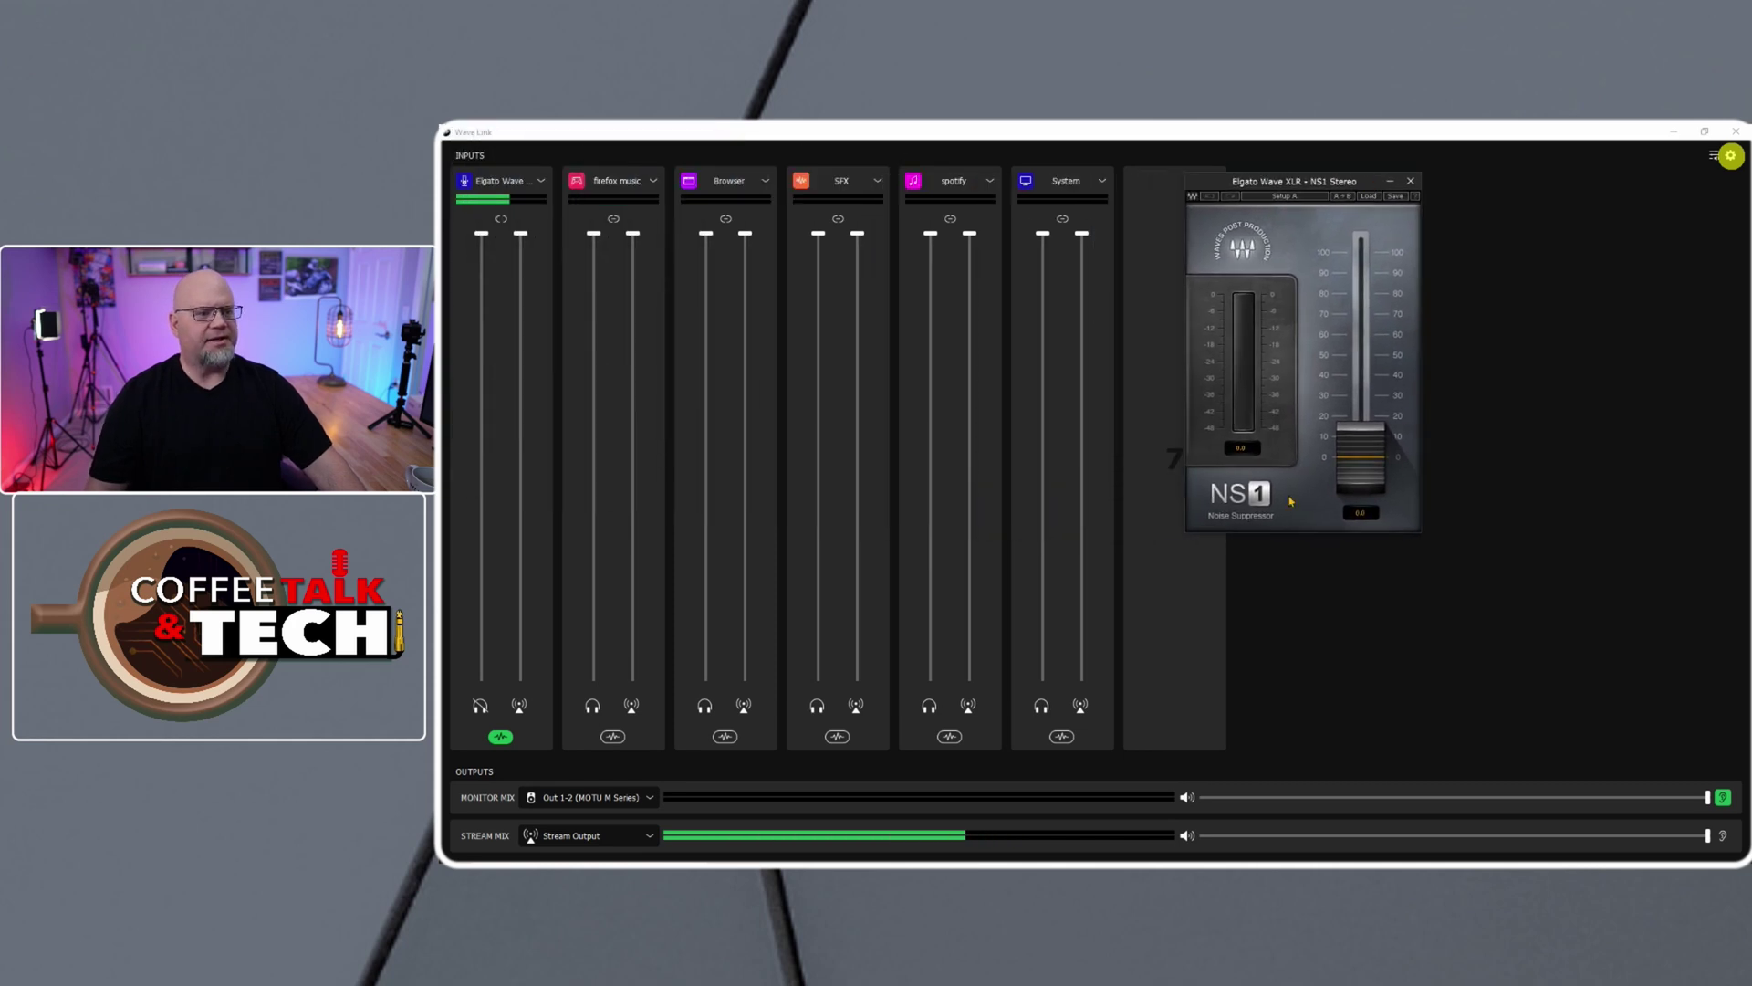
{"action": "left_click_drag", "start_coordinate": [1360, 456], "coordinate": [1360, 411]}
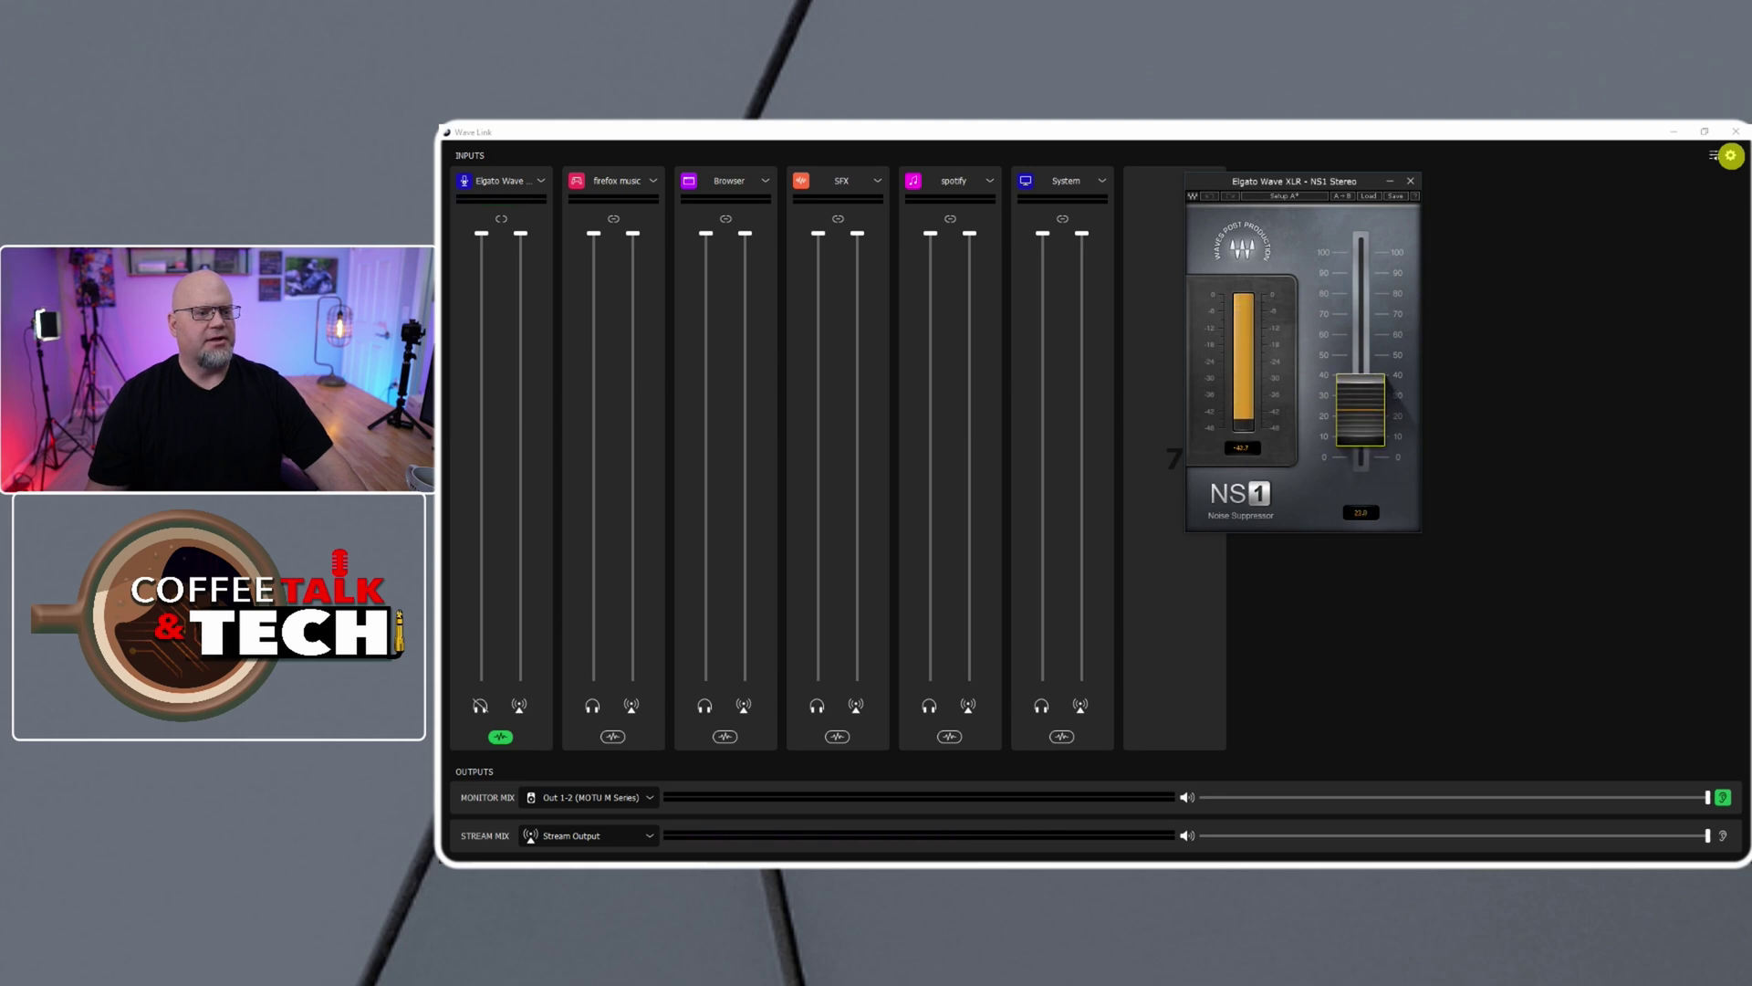
{"action": "left_click_drag", "start_coordinate": [1359, 410], "coordinate": [1360, 406]}
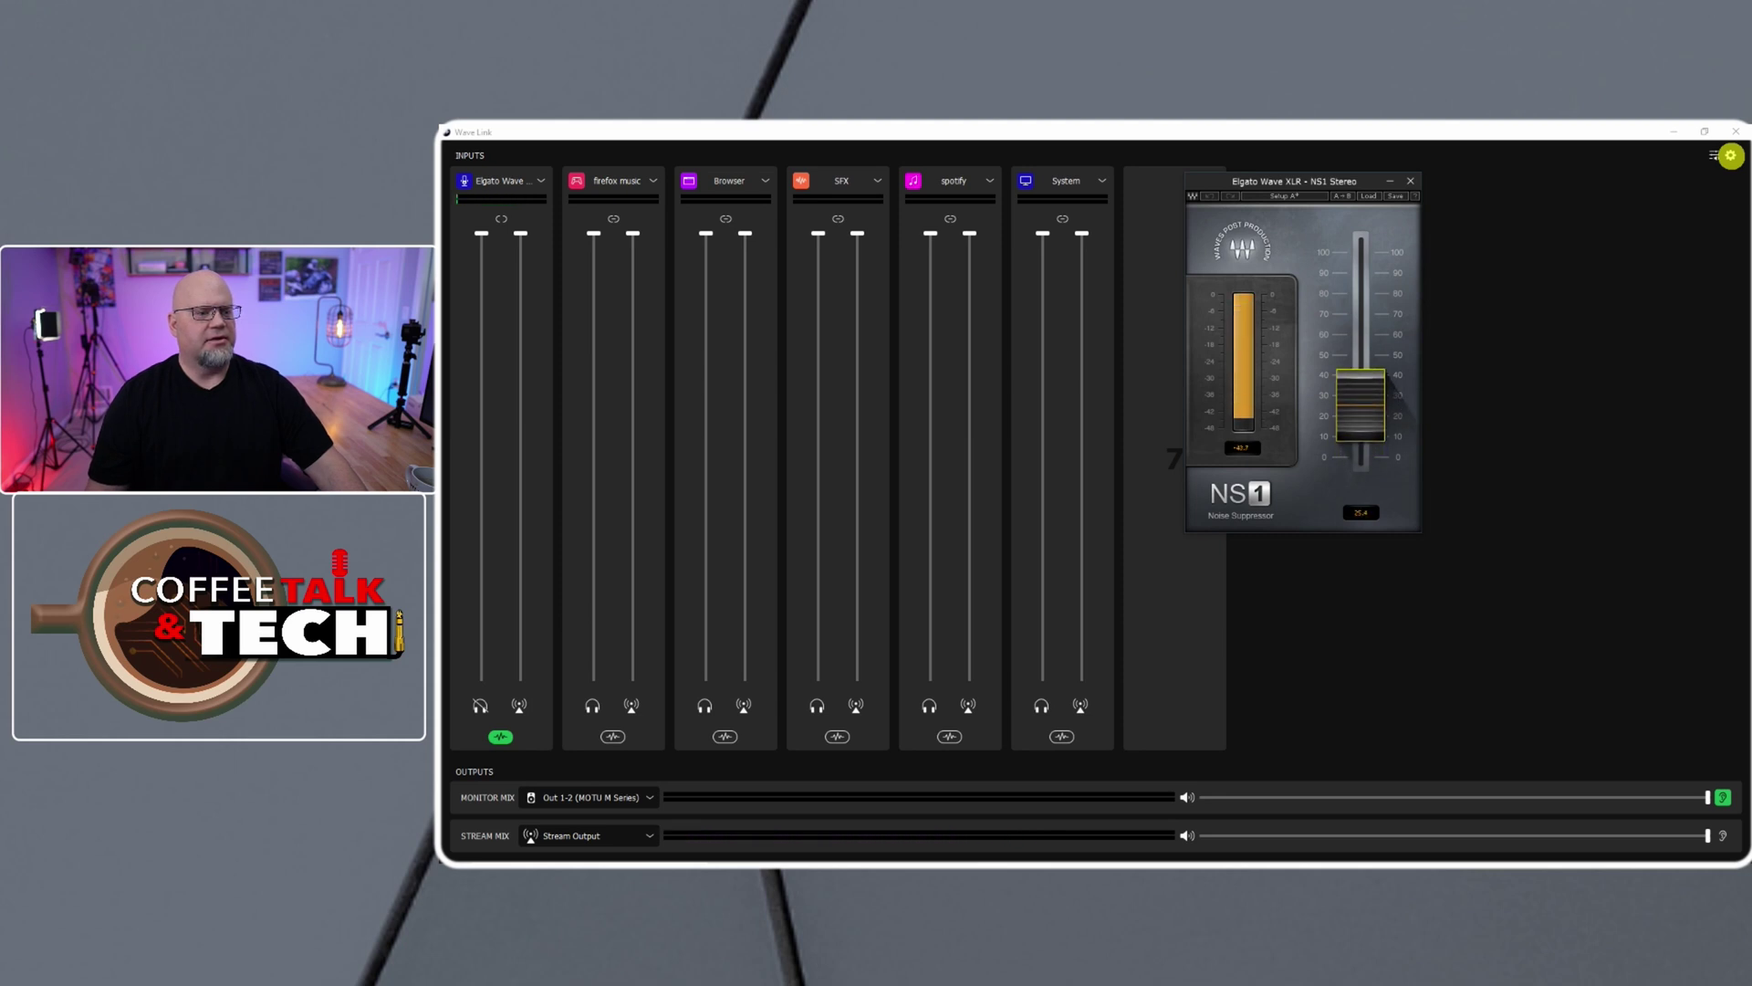
Close the NS1 window, then check the mic's effects list and add-effect categories without adding anything
{"action": "left_click", "coordinate": [1411, 184]}
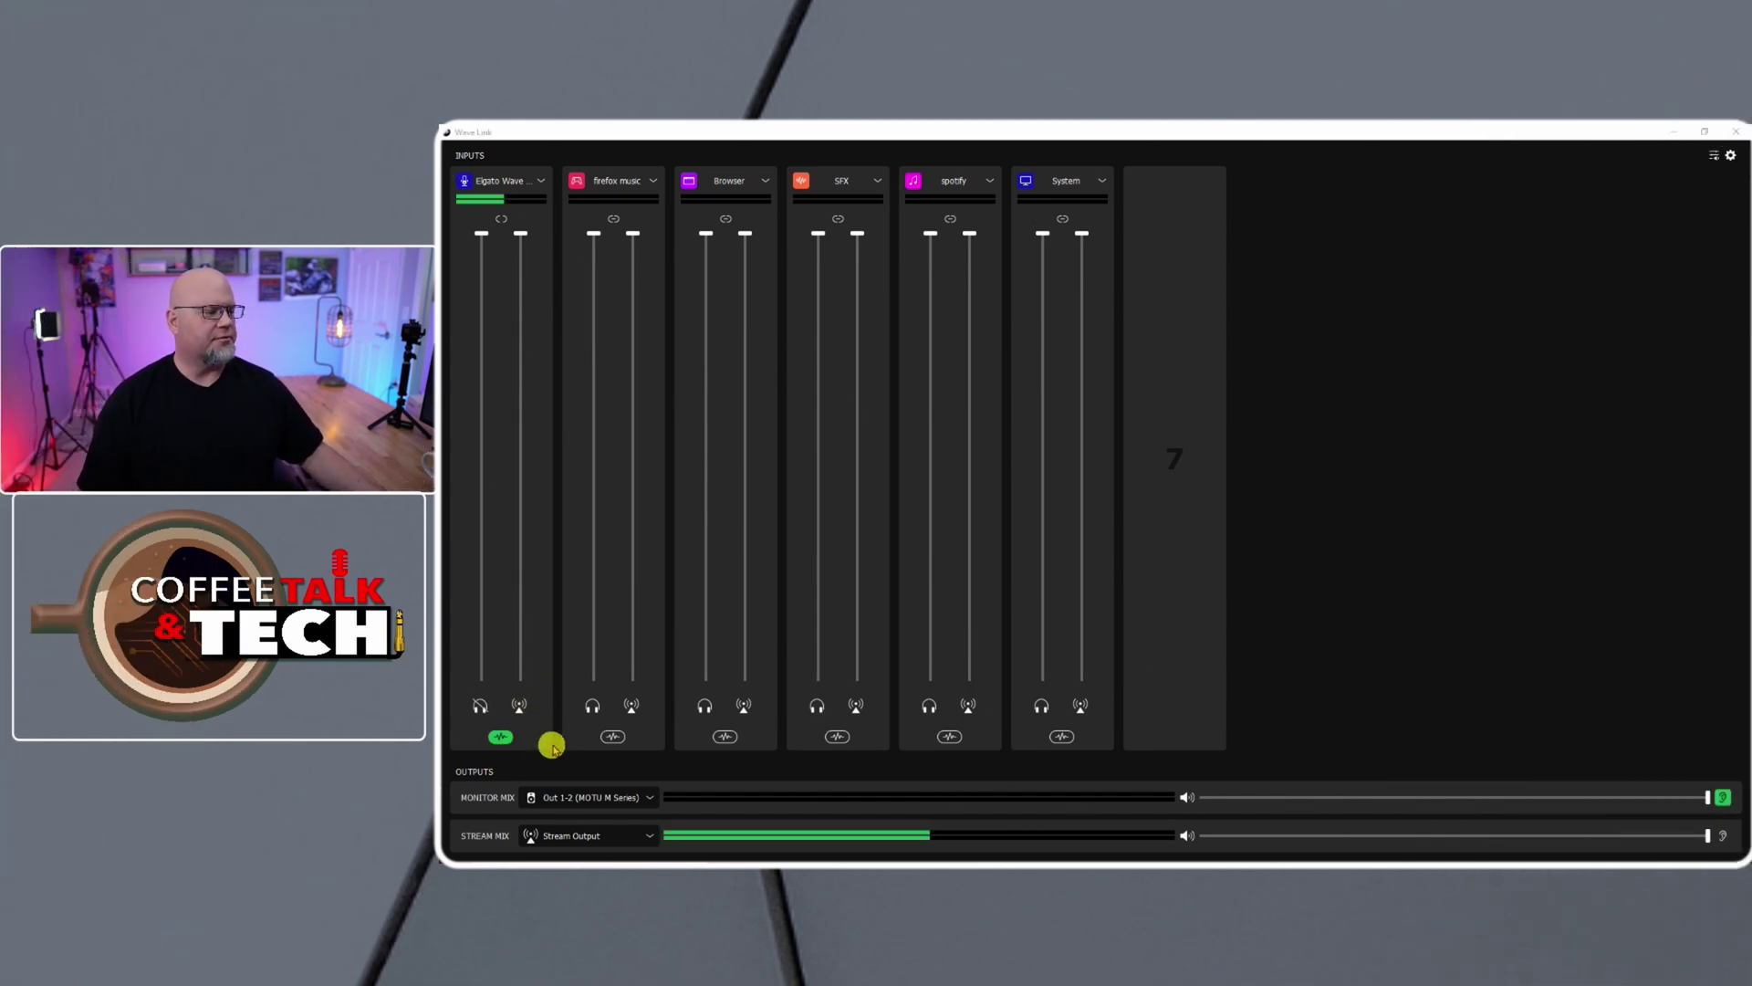
{"action": "left_click", "coordinate": [502, 740]}
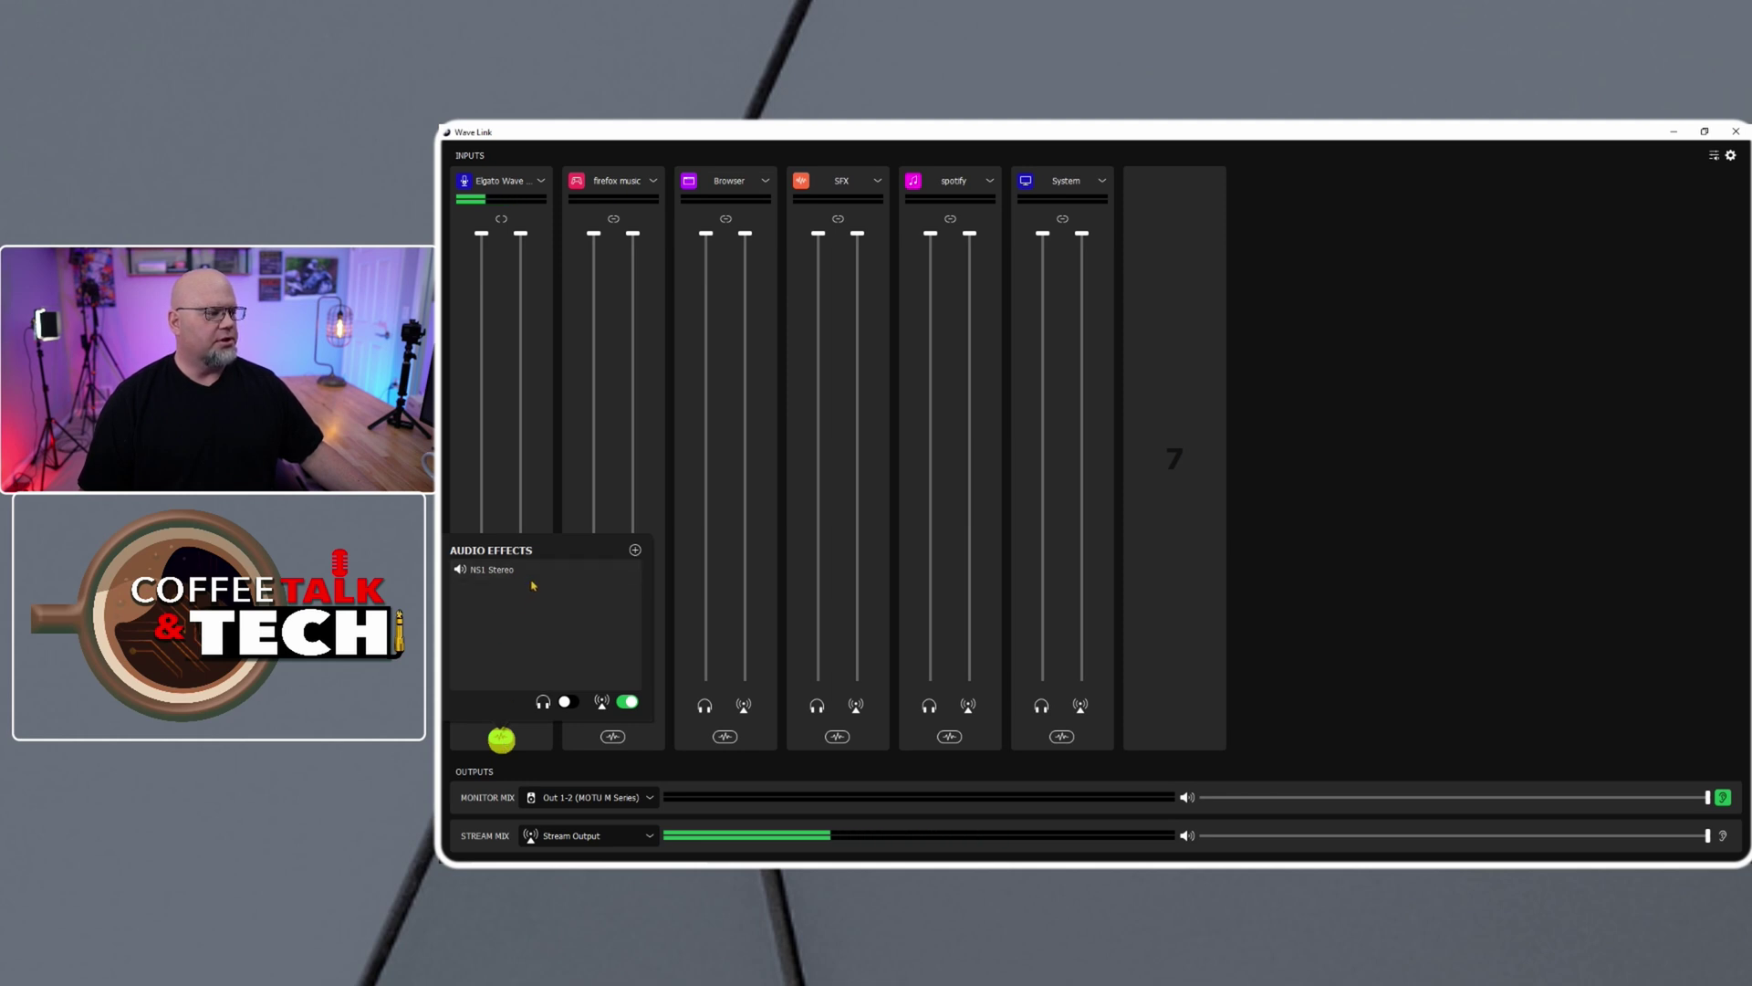
{"action": "left_click", "coordinate": [635, 551]}
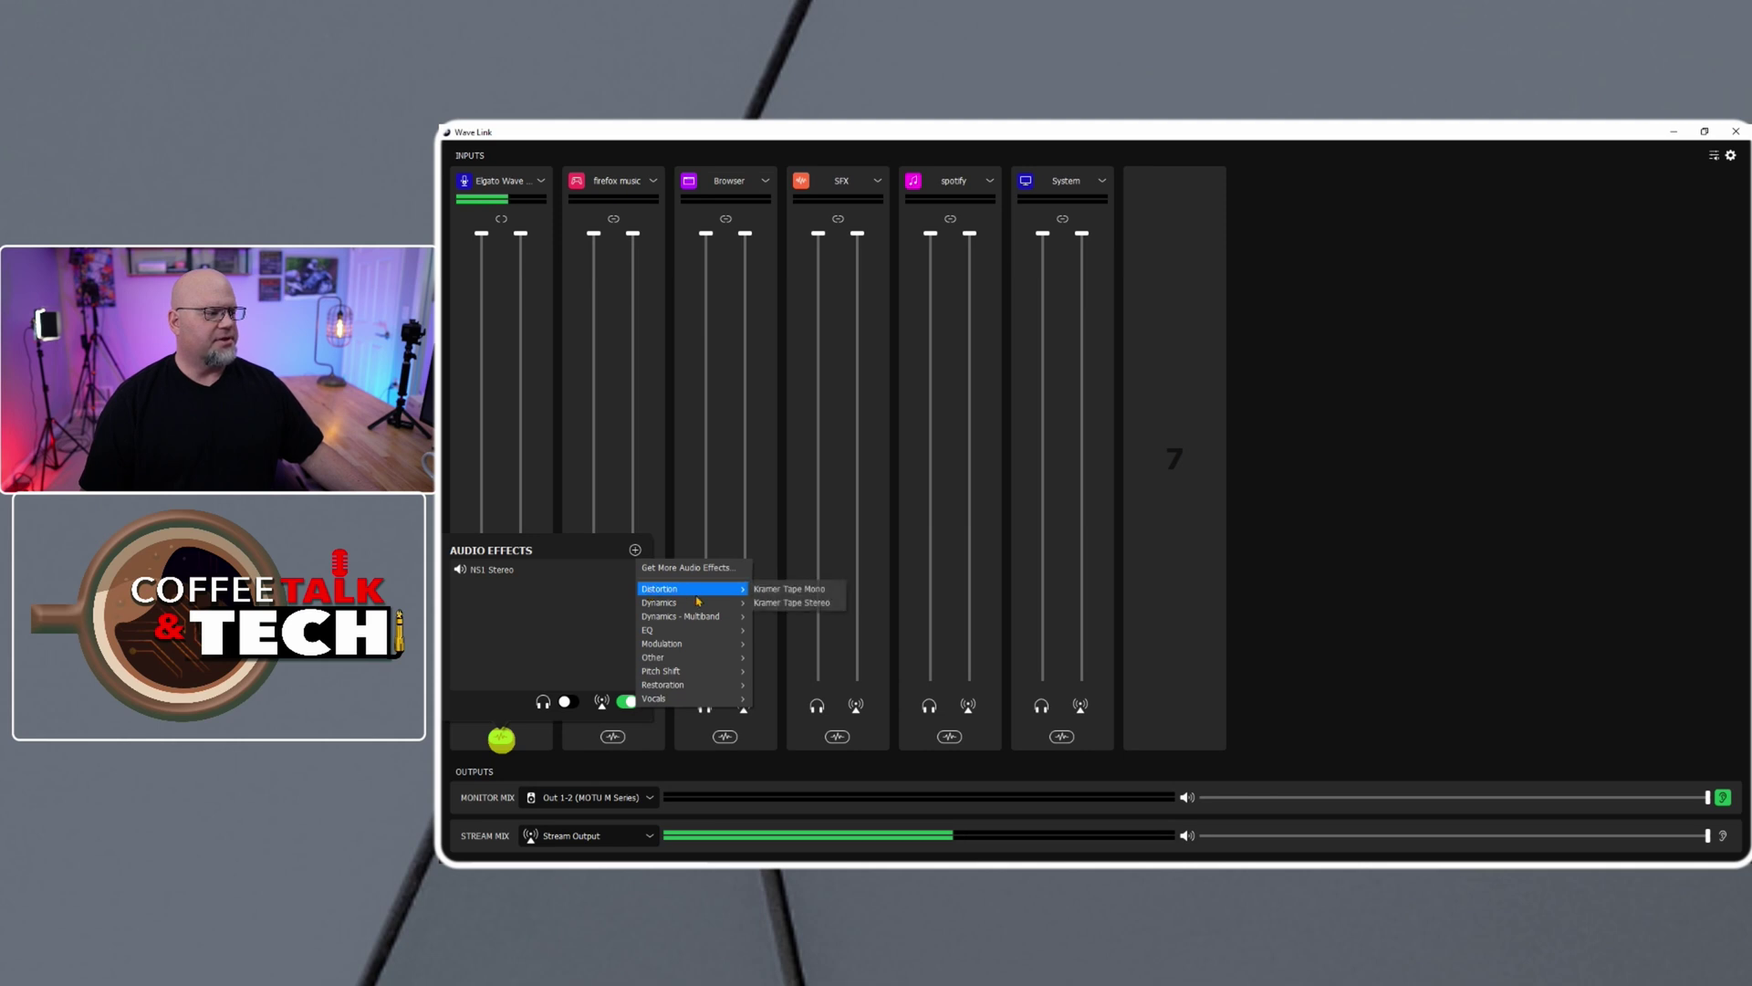
{"action": "mouse_move", "coordinate": [695, 686]}
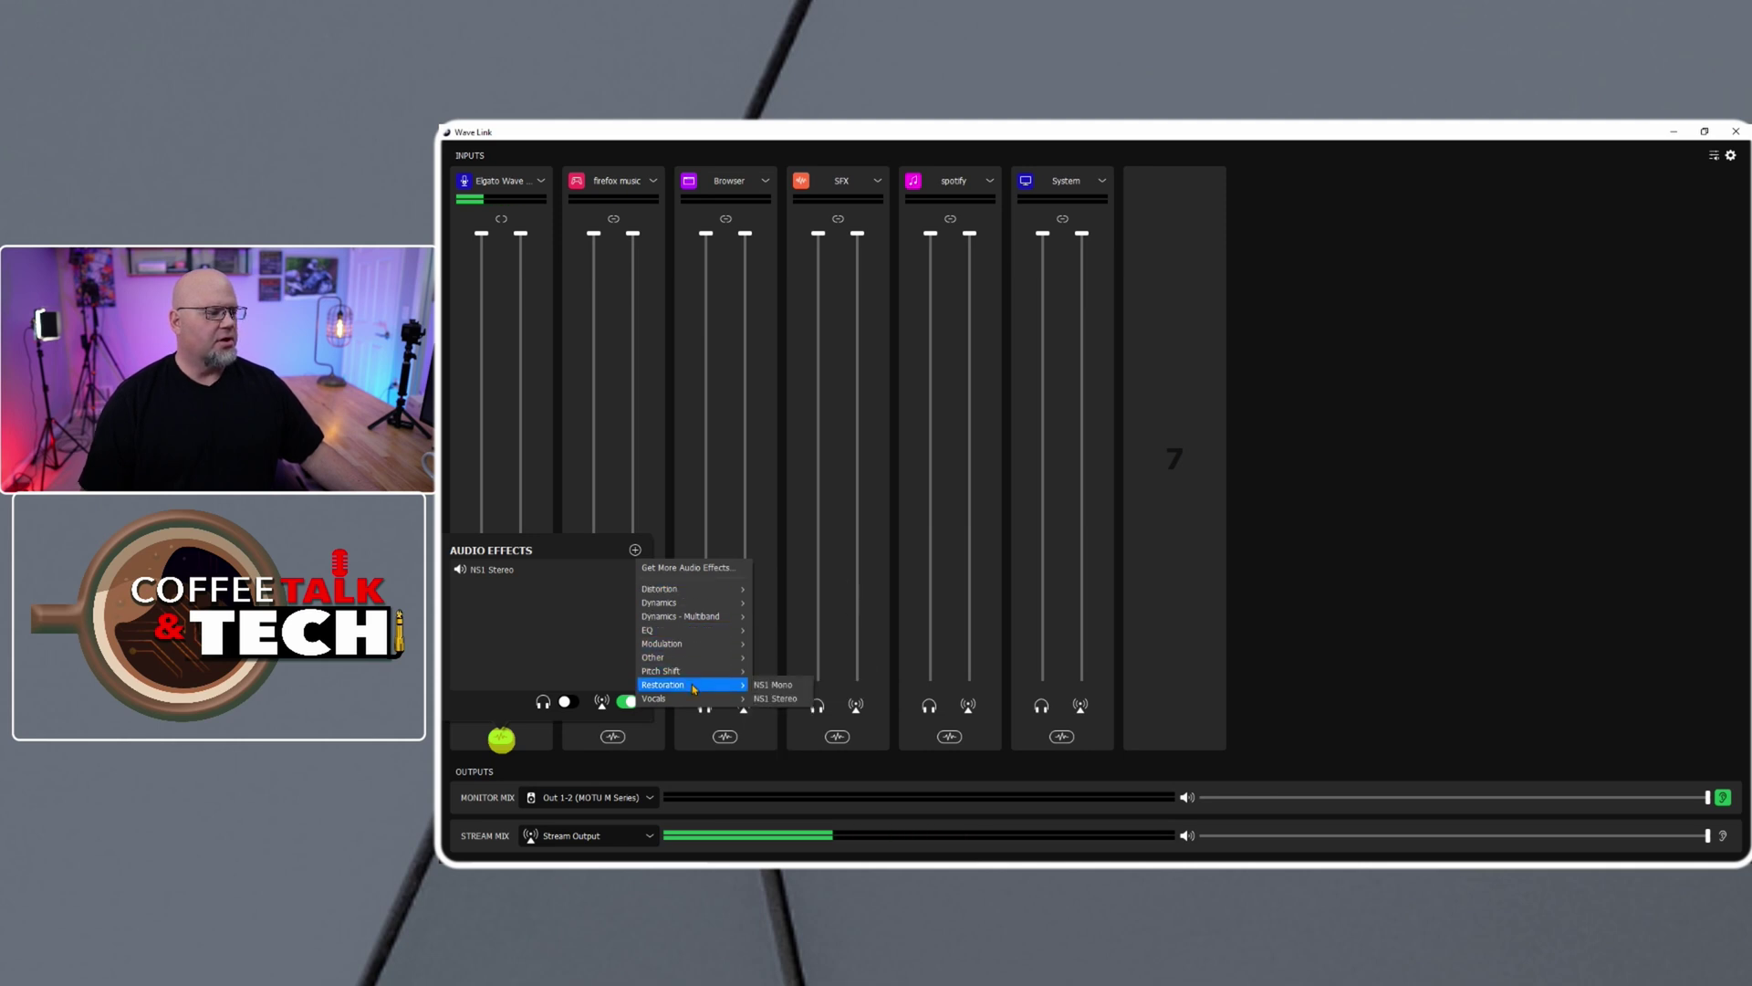
{"action": "mouse_move", "coordinate": [670, 648]}
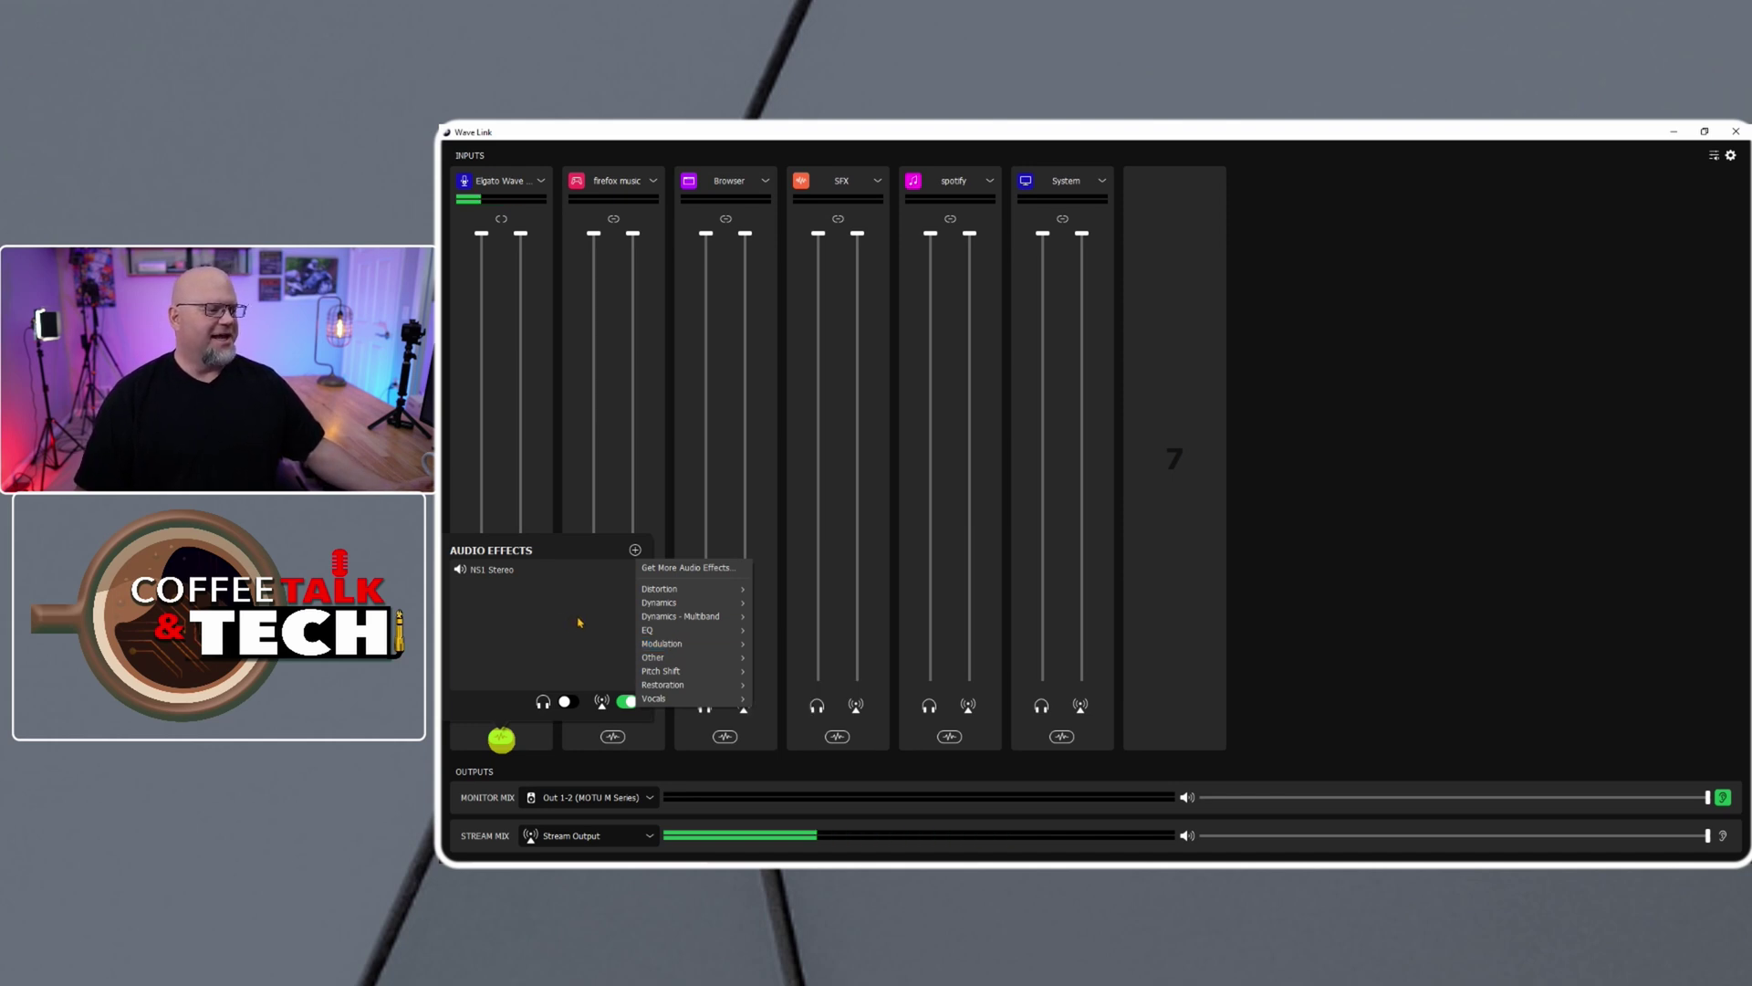
{"action": "left_click", "coordinate": [589, 553]}
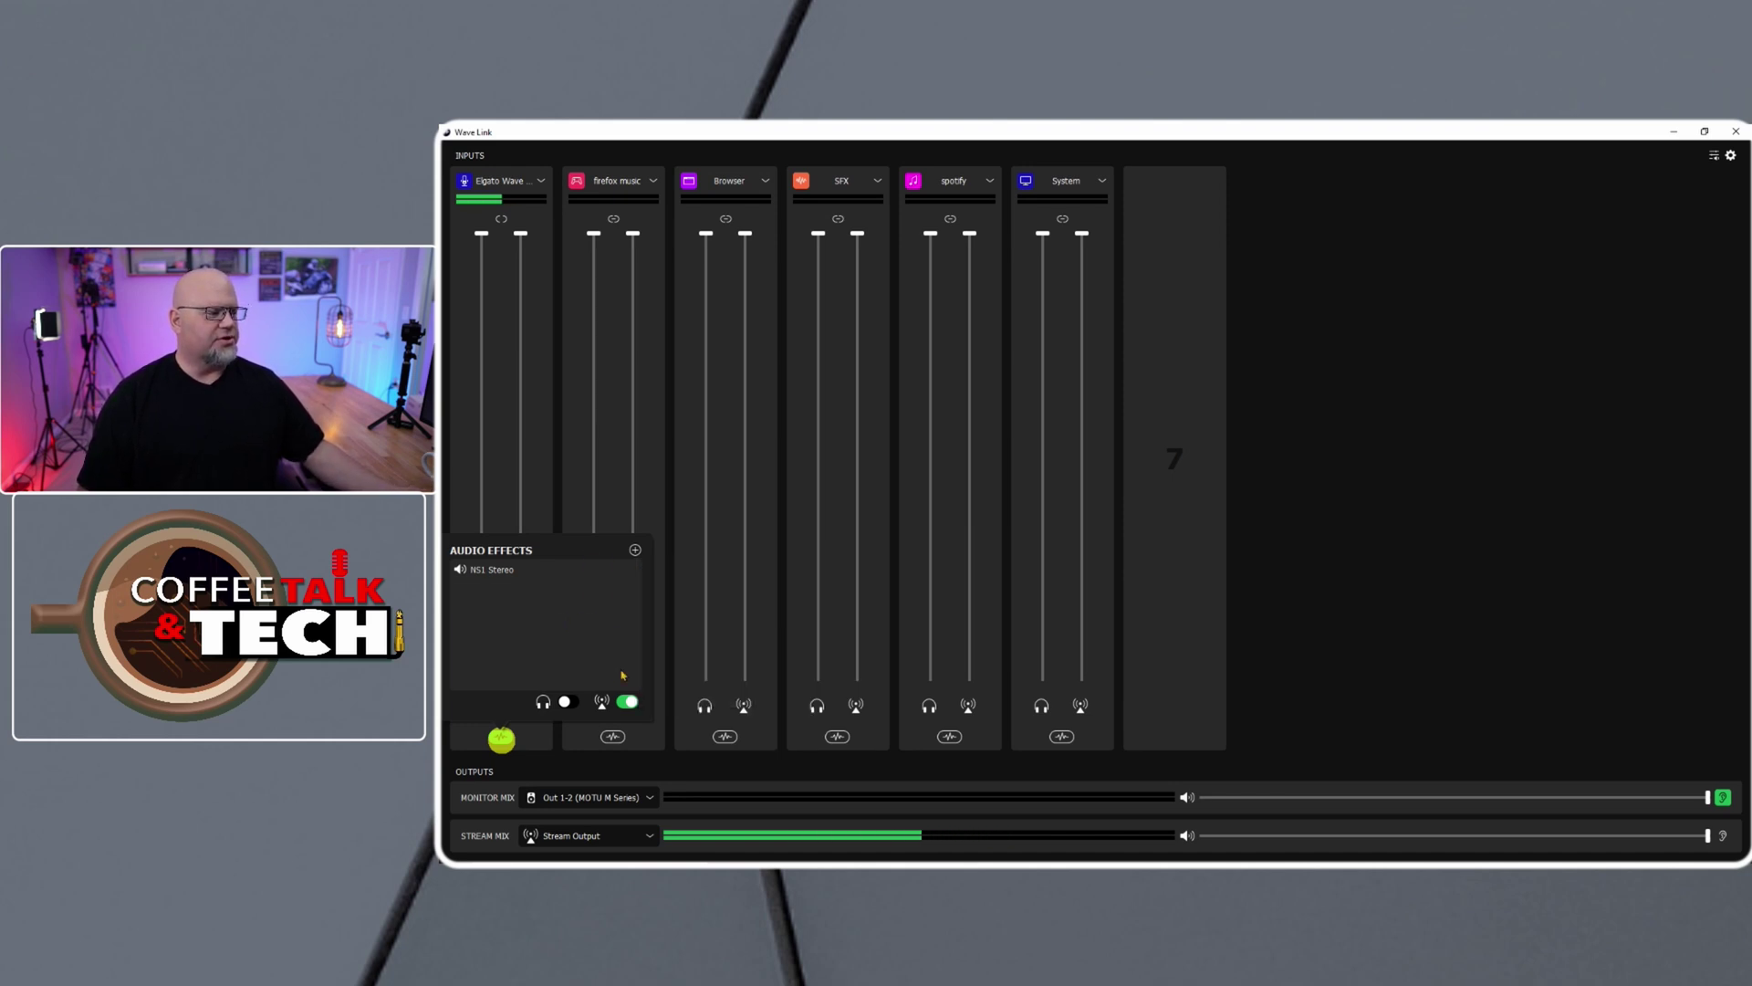
{"action": "left_click", "coordinate": [1349, 623]}
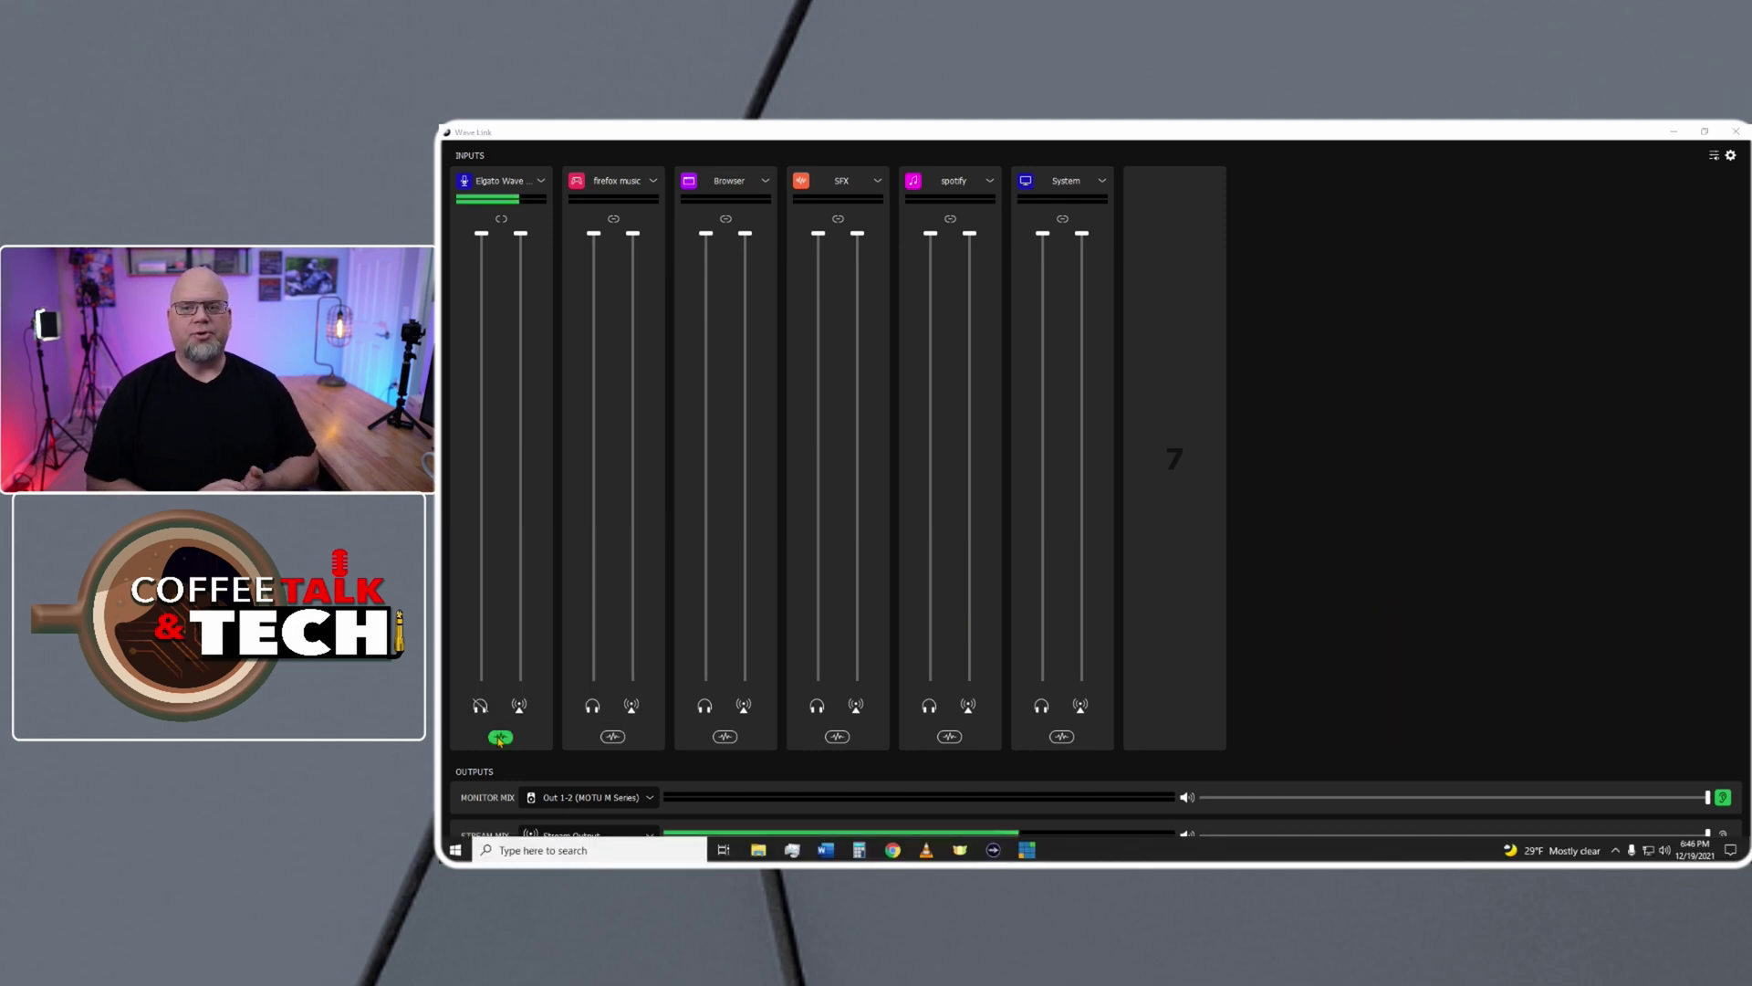